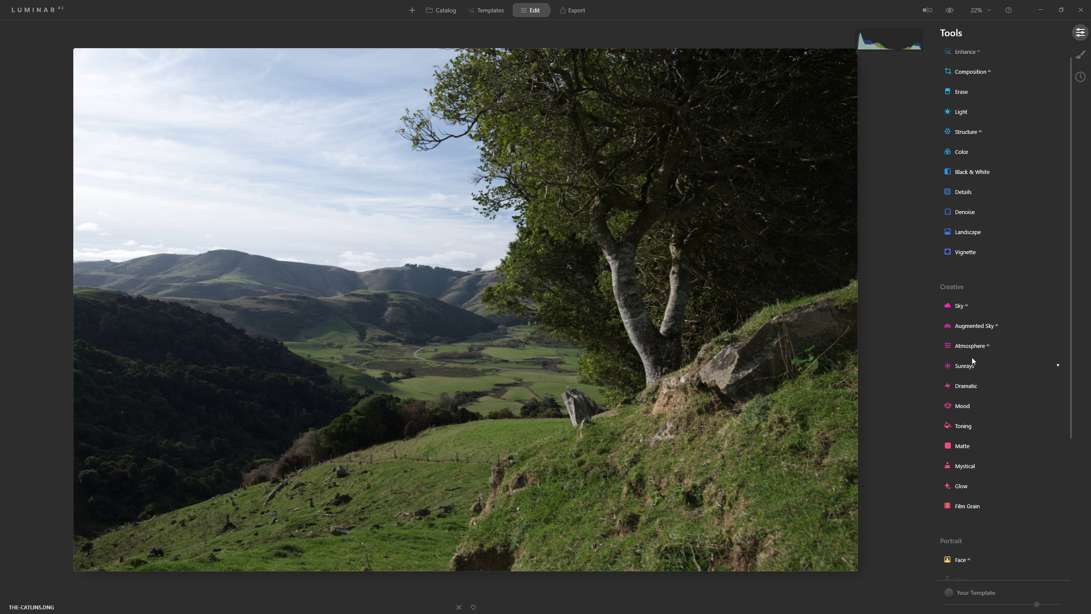
Apply Enhance AI to the landscape photo with Accent at 43 and Sky Enhancer at 56
left_click(965, 52)
left_click_drag(957, 82, 1048, 82)
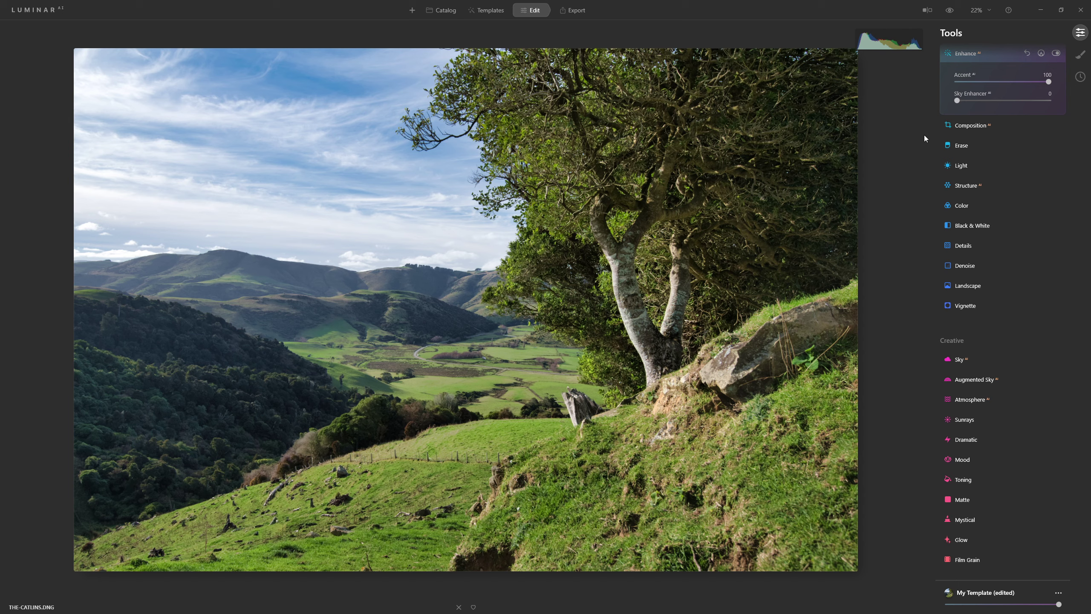
left_click_drag(1037, 85, 1054, 98)
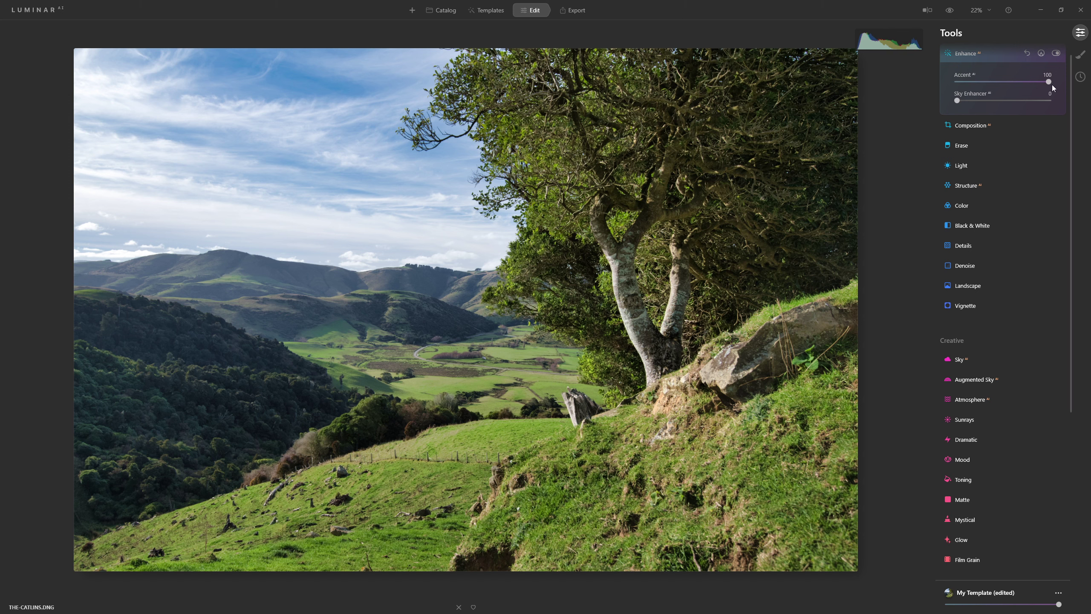
left_click_drag(1050, 83, 997, 82)
left_click_drag(957, 100, 1009, 87)
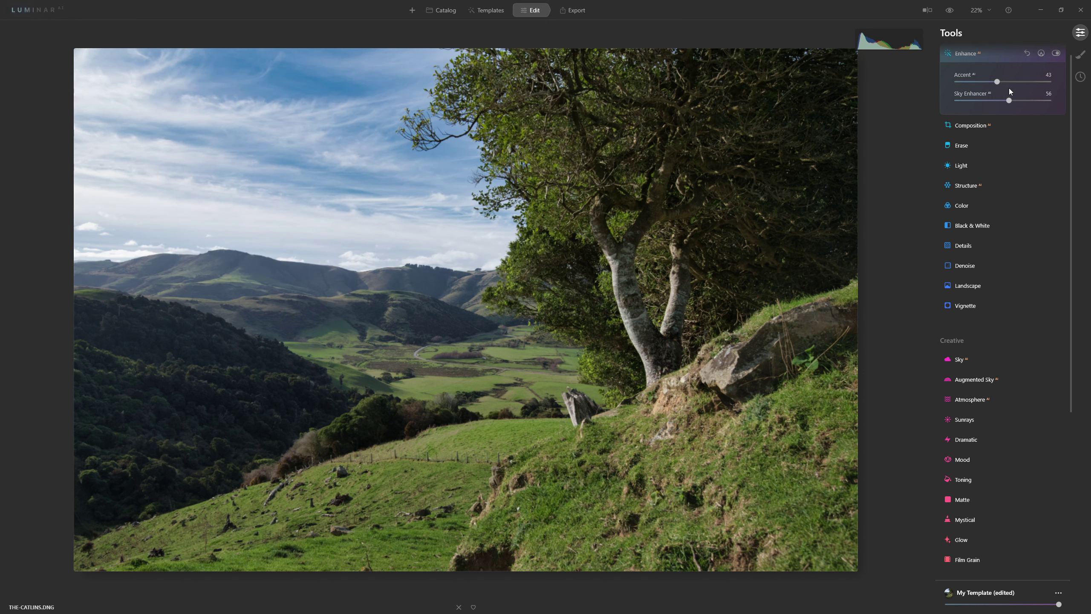
Compare the enhanced photo with the unedited original by toggling the before-and-after preview
left_click(949, 11)
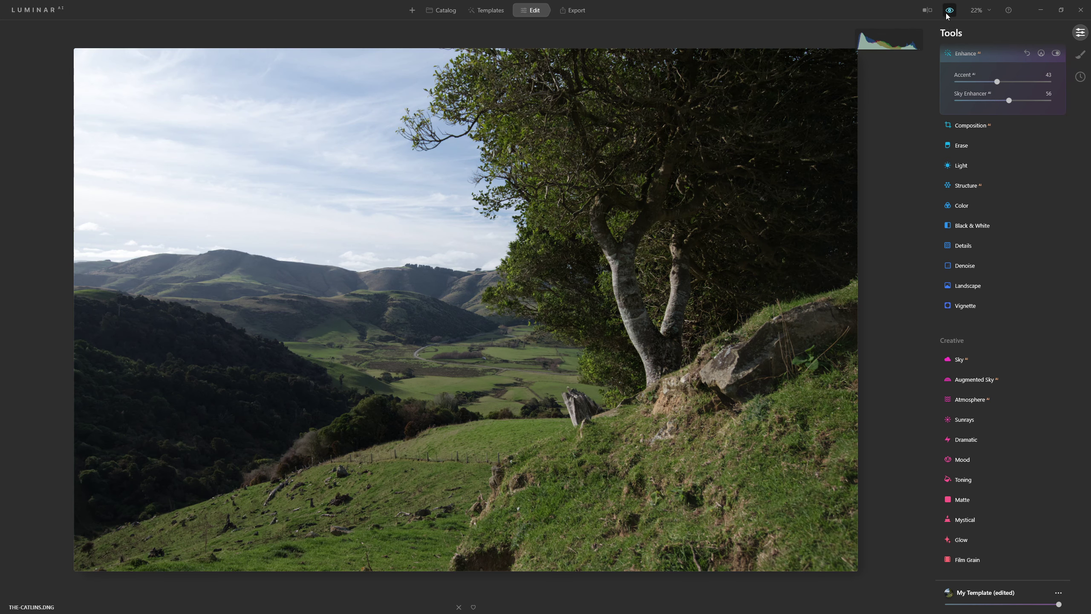
left_click(948, 13)
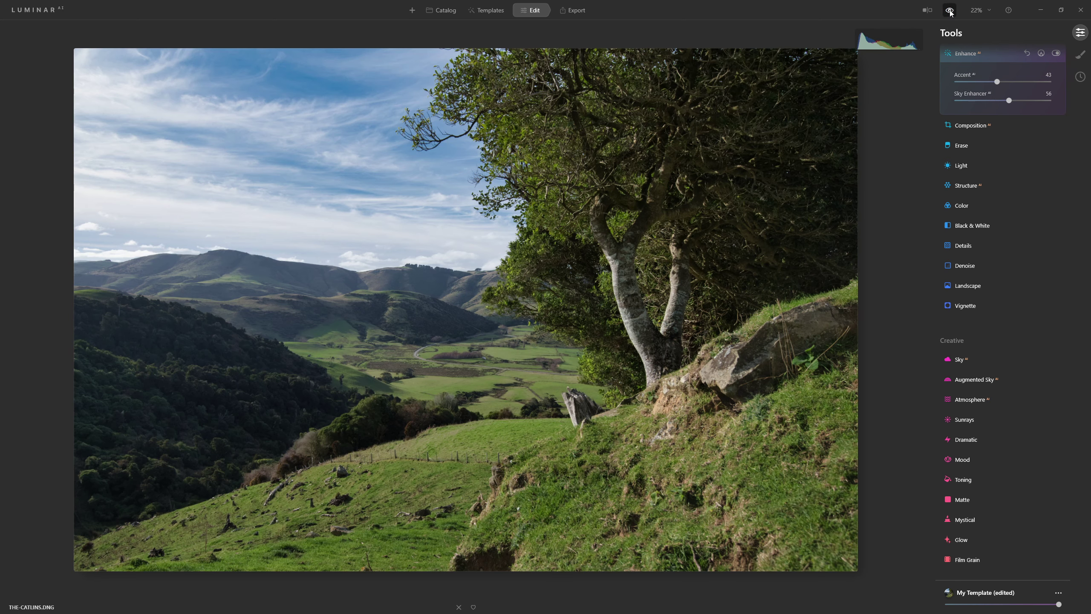
left_click(950, 13)
left_click(950, 13)
Apply Structure AI to the whole photo with Amount at 100
left_click(973, 184)
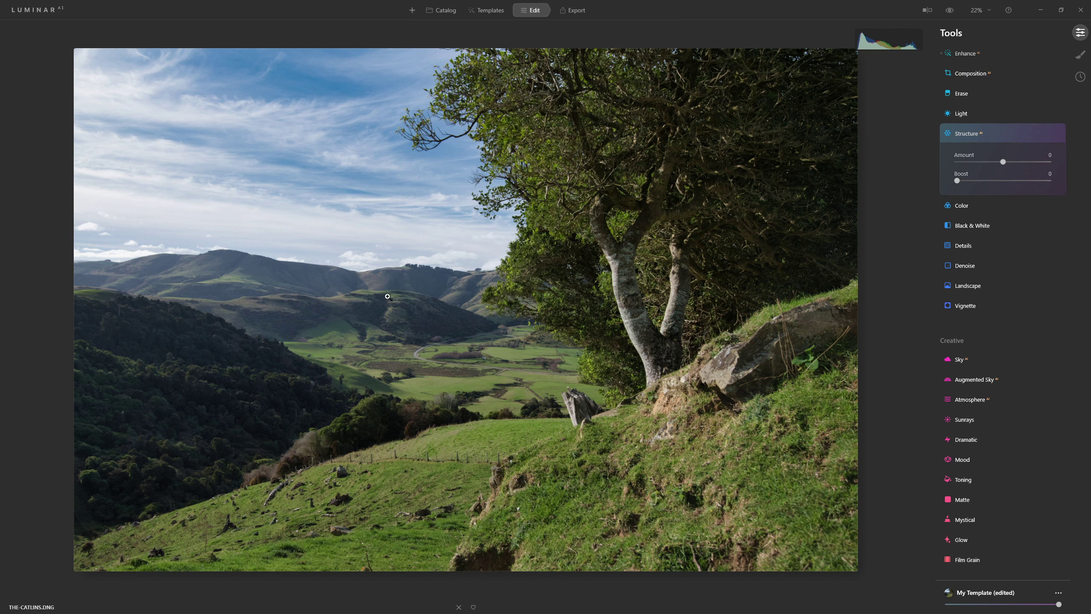
left_click_drag(1002, 161, 1016, 162)
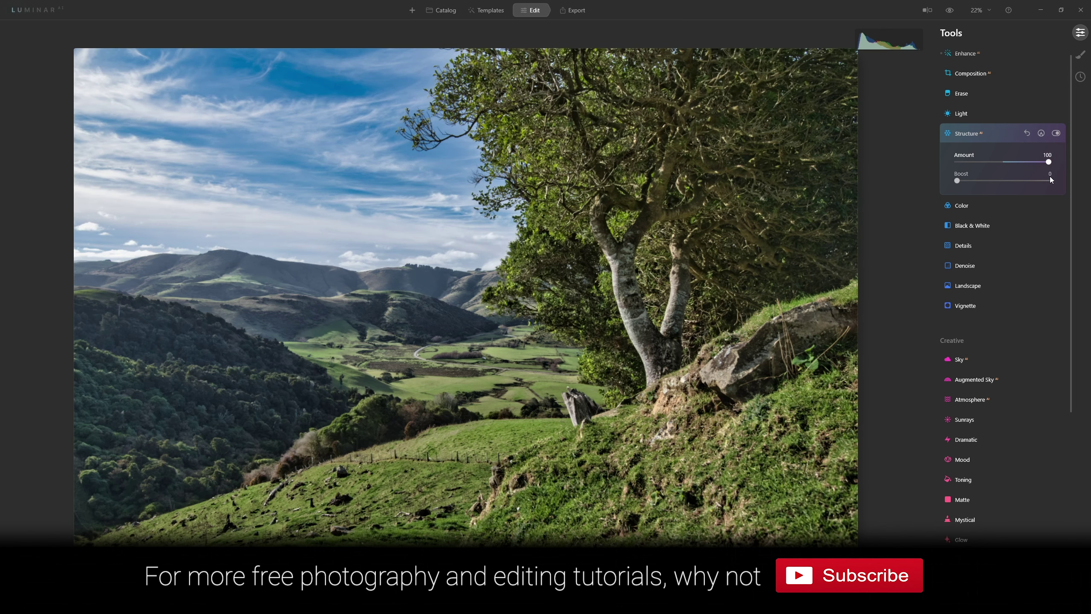
left_click(1050, 163)
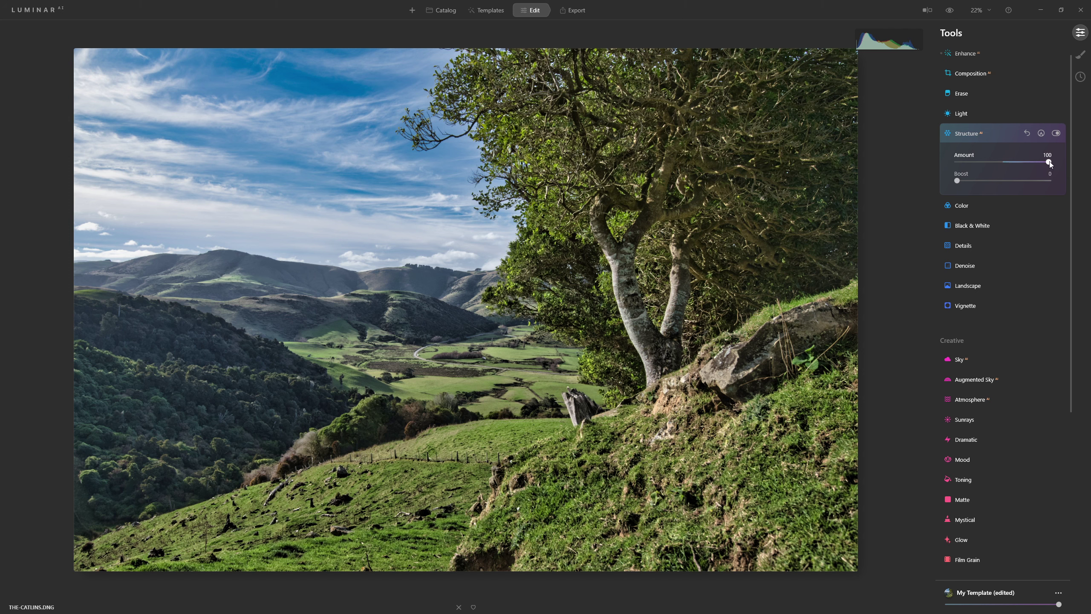
left_click_drag(1038, 160, 1059, 173)
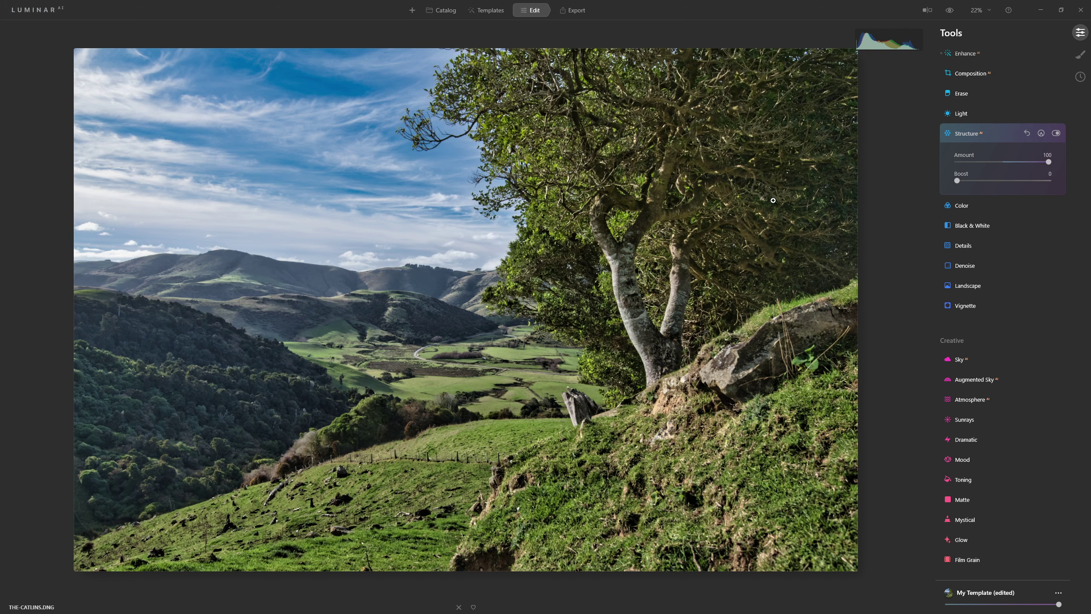
Switch the Structure AI adjustment off and on to compare its effect on the photo
left_click(1057, 136)
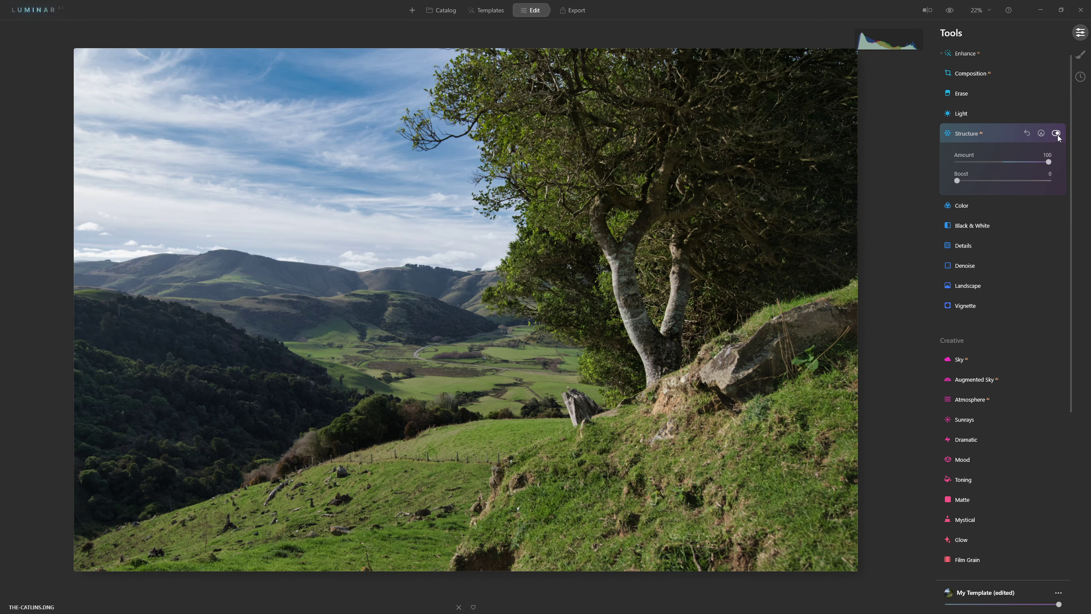
left_click(1054, 133)
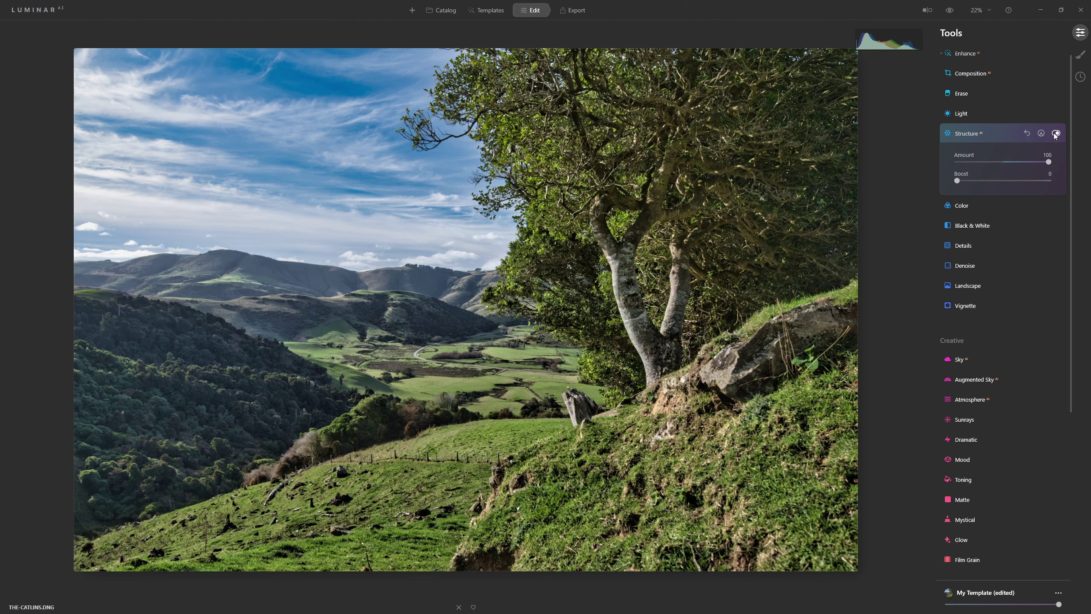
left_click(1053, 134)
left_click(1054, 133)
Paint a Structure AI mask over the tree, rock and hills with a brush of radius 400 and opacity 25
left_click(1045, 134)
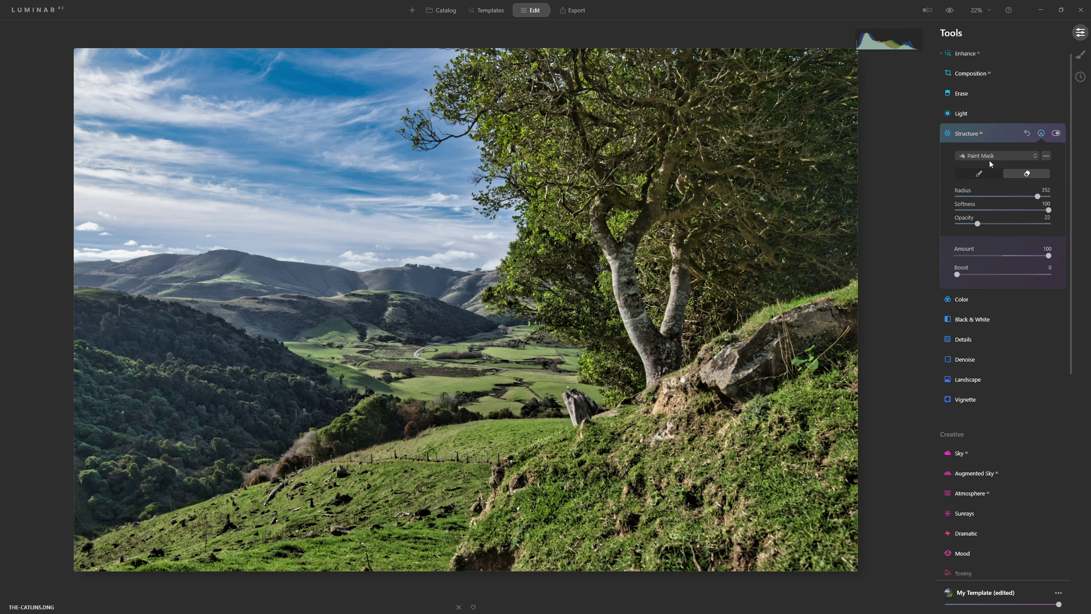
left_click(985, 173)
left_click_drag(977, 224, 981, 224)
key("bracketright")
left_click_drag(644, 172, 706, 280)
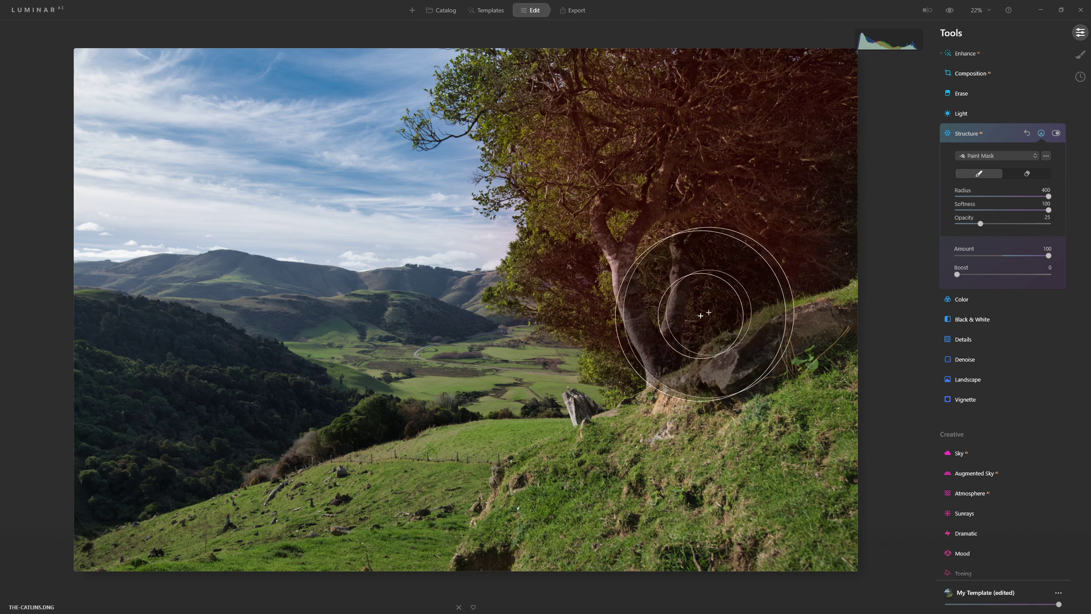
mouse_move(660, 375)
left_mouse_down()
mouse_move(431, 329)
mouse_move(66, 431)
mouse_move(521, 302)
mouse_move(117, 275)
mouse_move(548, 358)
left_mouse_up()
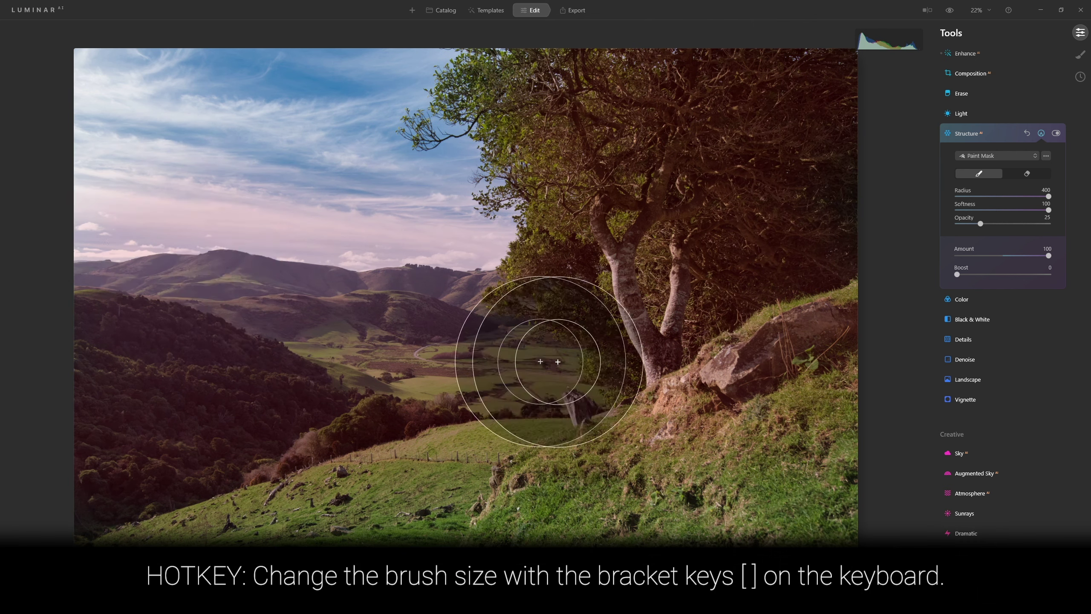
left_click(1057, 134)
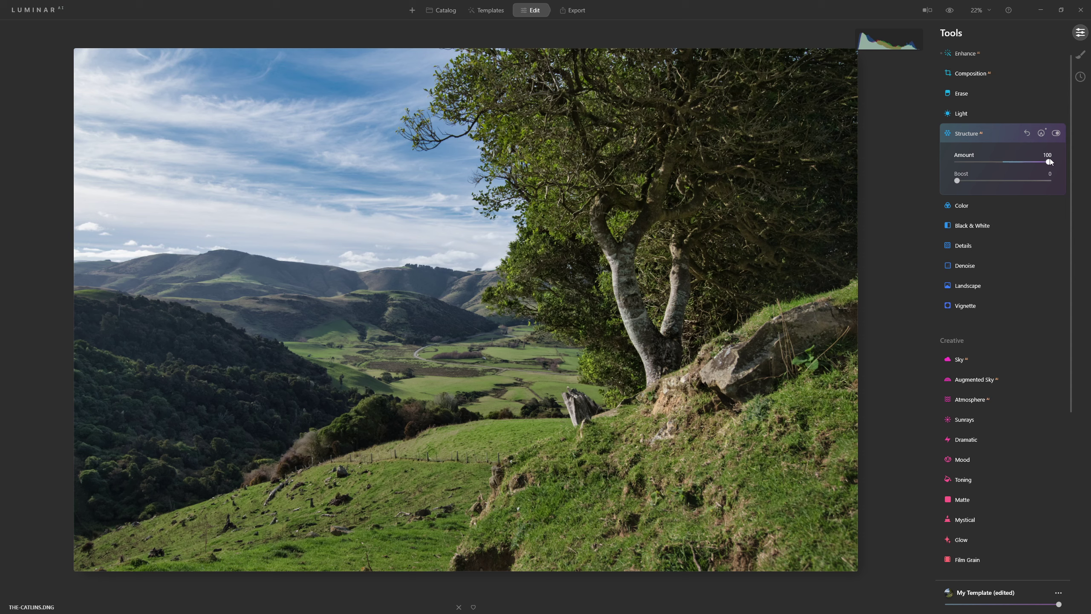
Build up the Structure AI mask over the valley and the distant hills, reducing the brush radius to 256
left_click(1042, 134)
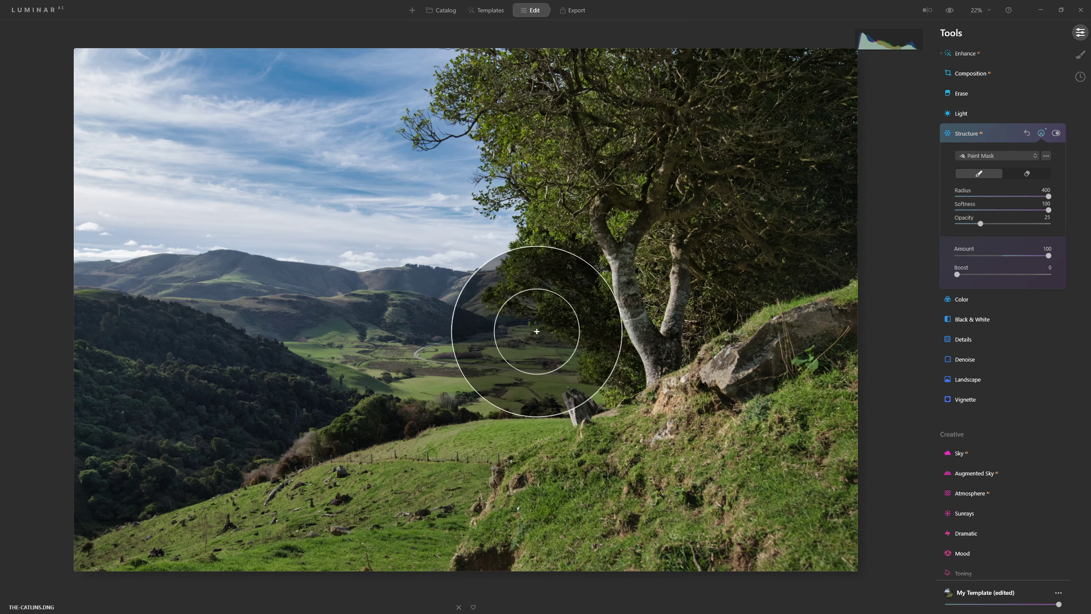
mouse_move(408, 359)
left_mouse_down()
mouse_move(543, 352)
mouse_move(263, 336)
mouse_move(504, 353)
mouse_move(538, 345)
mouse_move(274, 340)
mouse_move(501, 346)
mouse_move(251, 319)
mouse_move(94, 320)
mouse_move(424, 353)
mouse_move(501, 348)
mouse_move(526, 321)
mouse_move(560, 312)
mouse_move(575, 329)
mouse_move(591, 300)
mouse_move(528, 342)
mouse_move(412, 353)
mouse_move(518, 364)
mouse_move(536, 382)
mouse_move(668, 406)
mouse_move(753, 332)
mouse_move(738, 327)
mouse_move(618, 379)
left_mouse_up()
left_click_drag(1049, 196, 1015, 196)
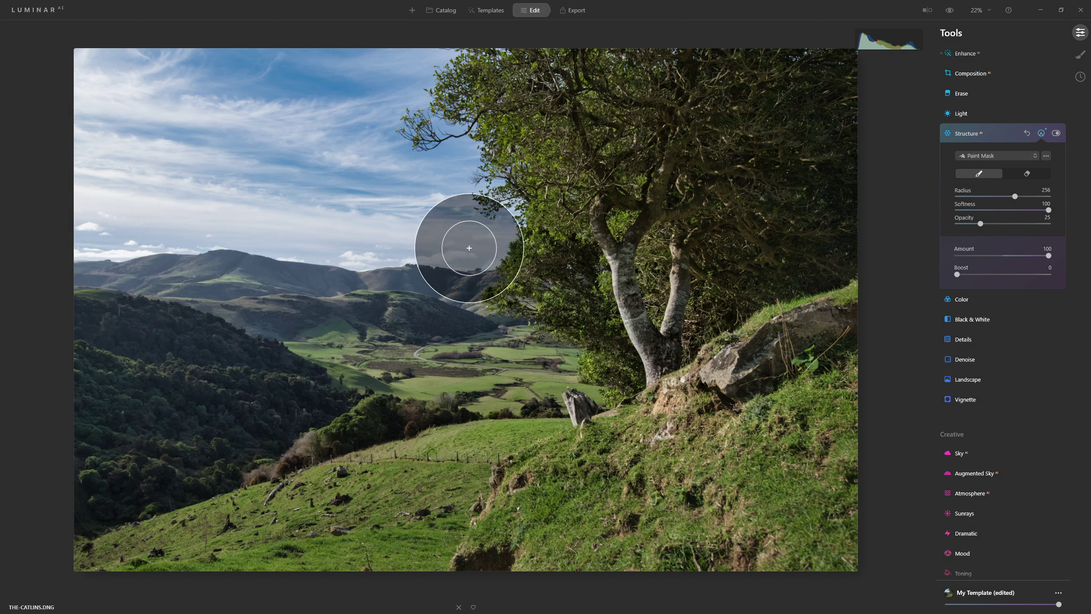
mouse_move(178, 234)
left_mouse_down()
mouse_move(19, 220)
mouse_move(430, 224)
mouse_move(520, 238)
left_mouse_up()
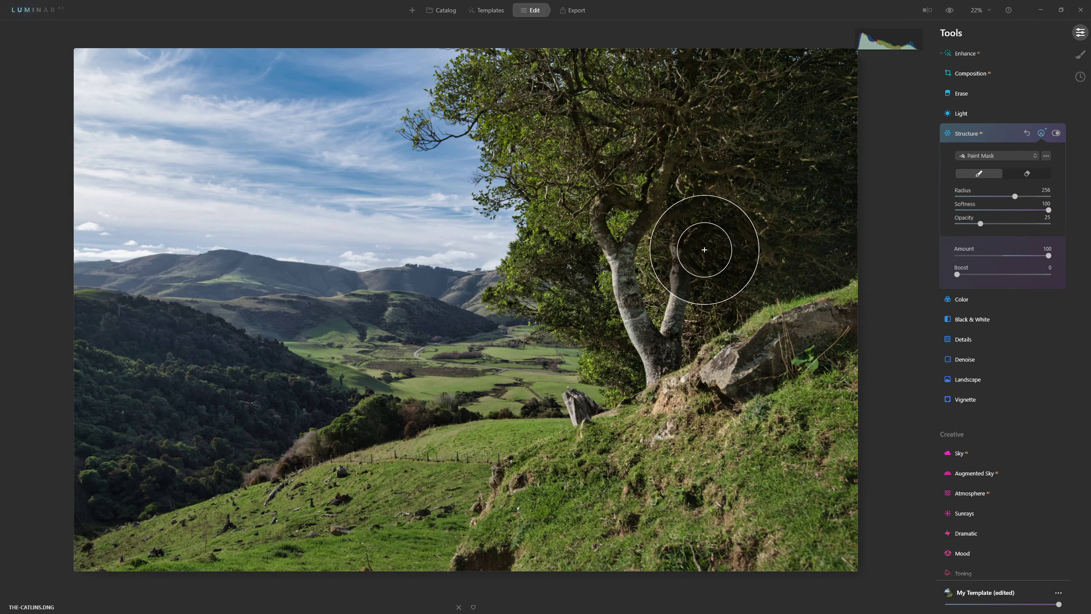
mouse_move(353, 348)
left_mouse_down()
mouse_move(535, 358)
mouse_move(525, 359)
mouse_move(346, 338)
mouse_move(350, 351)
mouse_move(565, 365)
left_mouse_up()
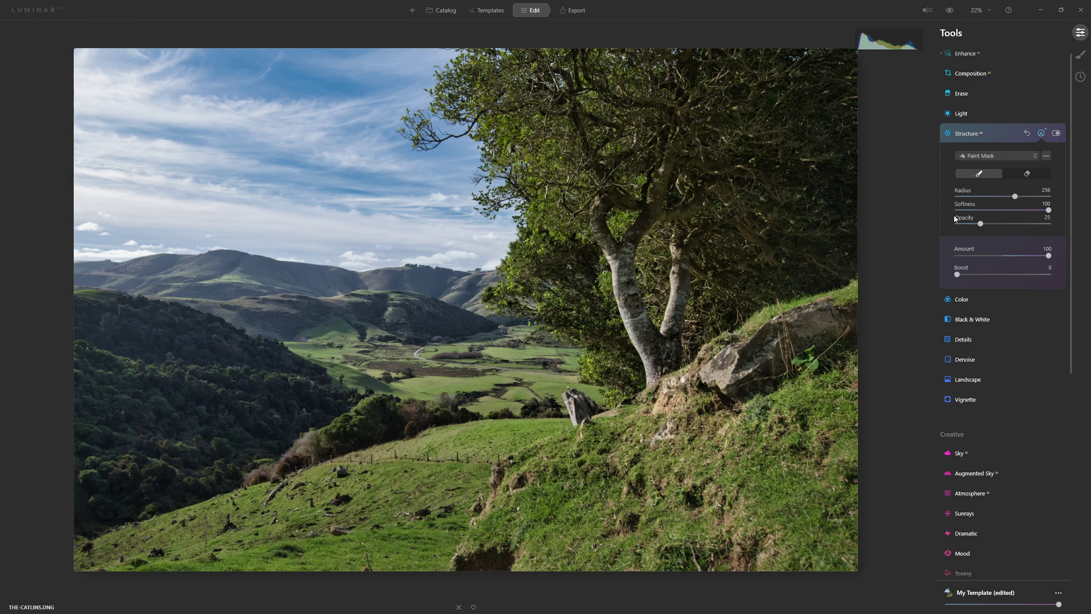
Erase part of the Structure AI mask from the foreground grass with the eraser at opacity 37
left_click(1033, 174)
left_click_drag(980, 223, 991, 223)
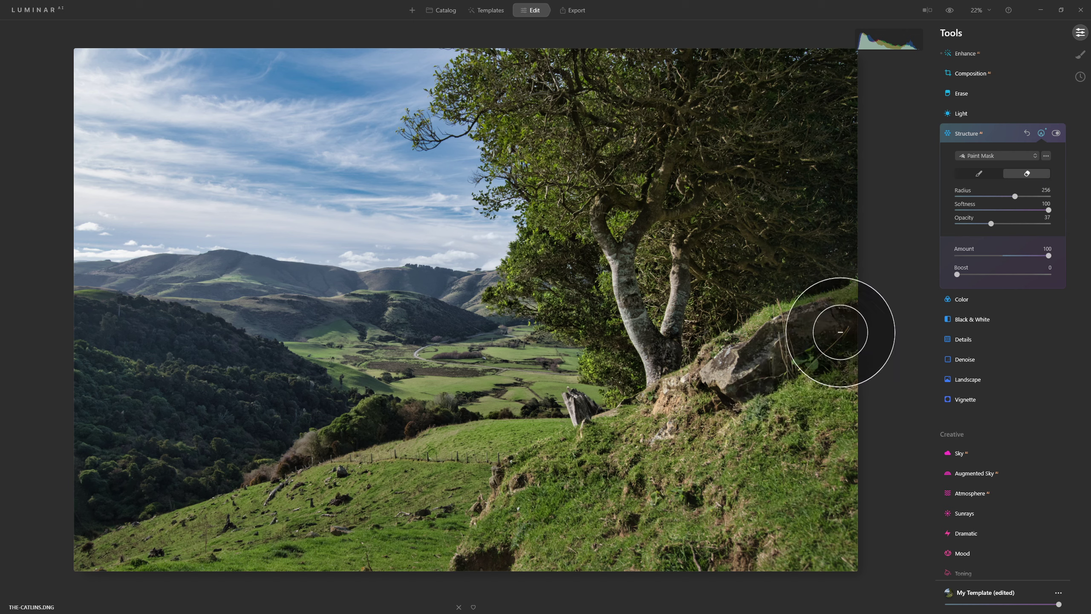
mouse_move(669, 421)
left_mouse_down()
mouse_move(535, 536)
mouse_move(606, 447)
mouse_move(541, 524)
mouse_move(884, 305)
mouse_move(629, 516)
mouse_move(701, 494)
left_mouse_up()
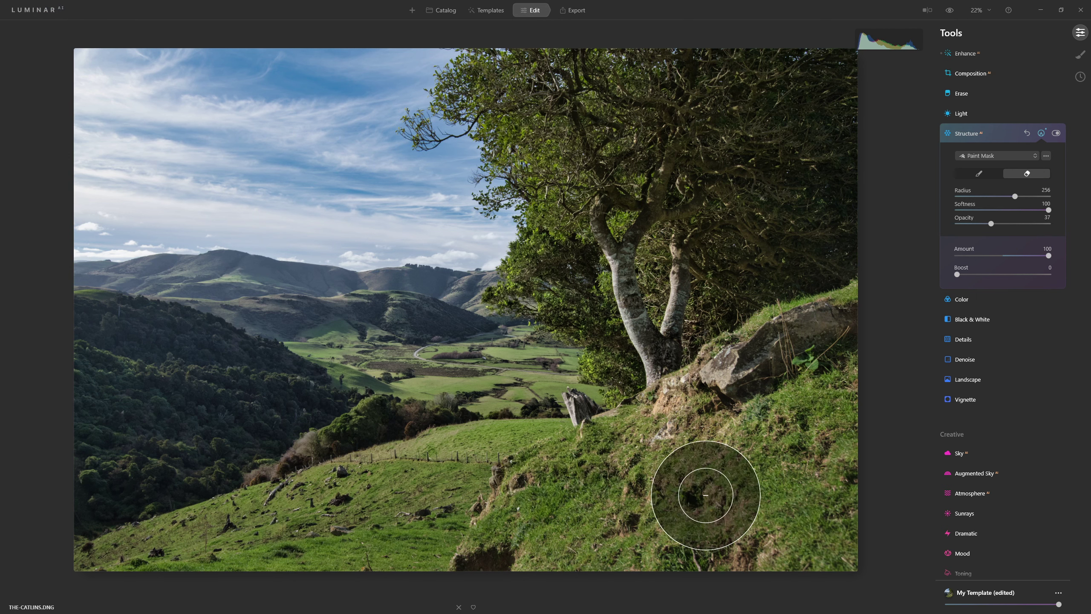
Compare the photo with masked structure against the unedited original
left_click(950, 11)
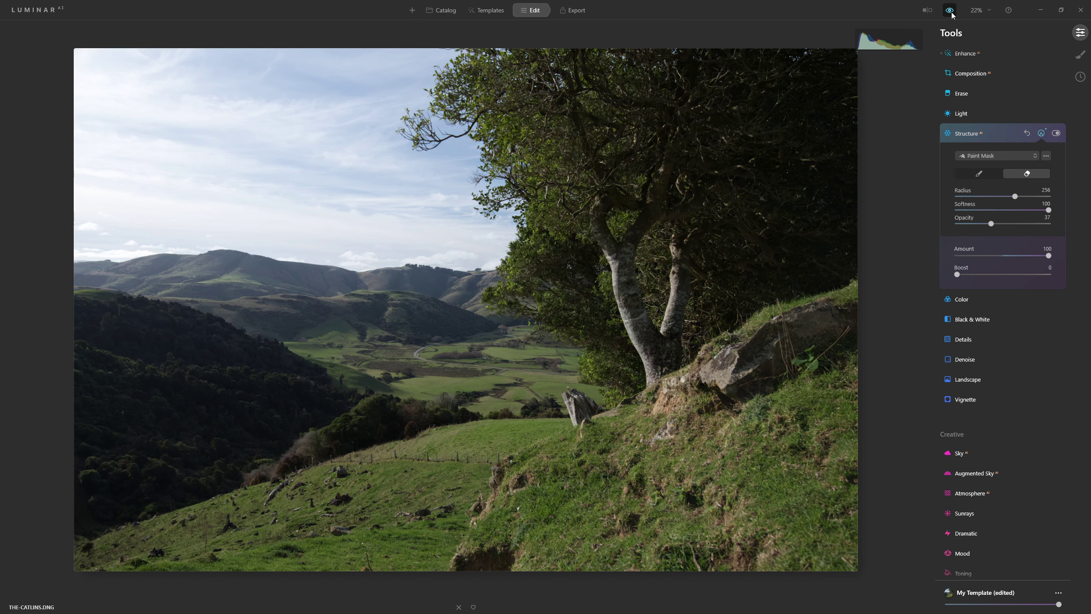
left_click(950, 11)
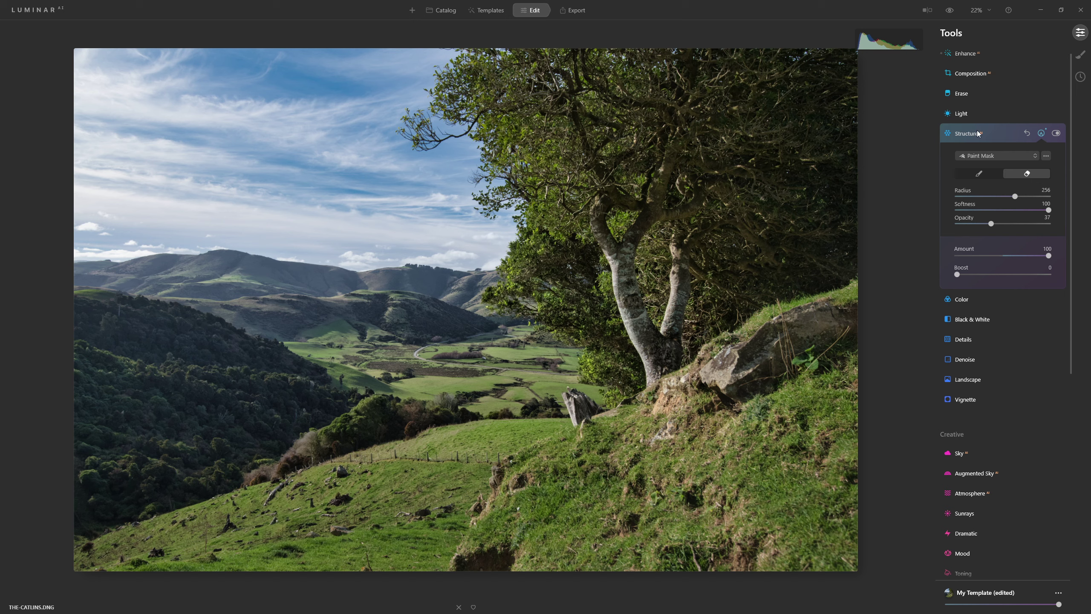
Set the Light adjustment's Temperature to 5740, trying a stronger Tint and returning it to 9
left_click(962, 114)
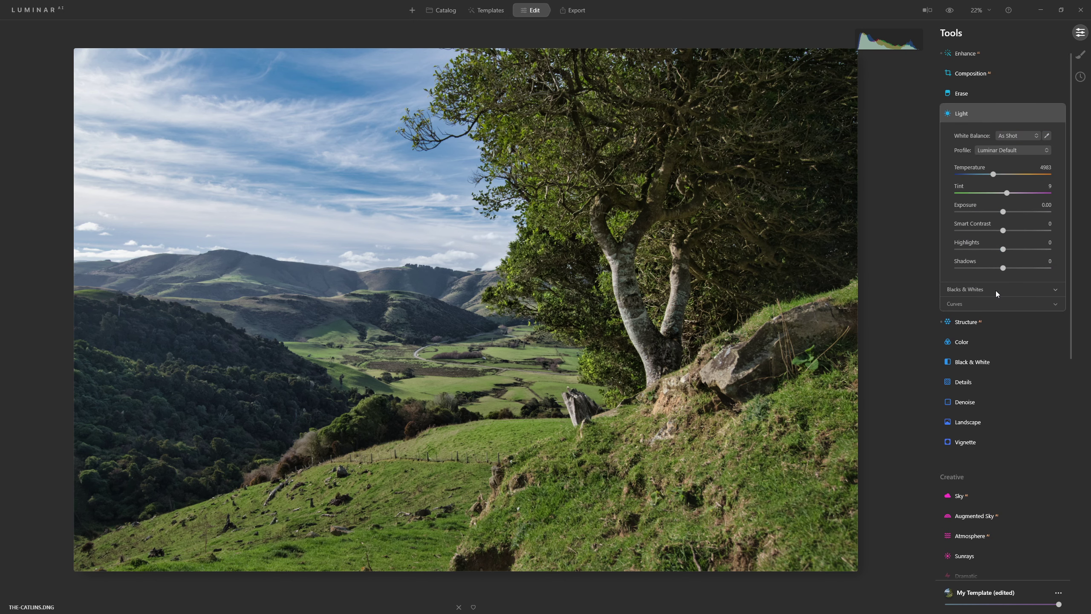
left_click(995, 290)
left_click(1004, 350)
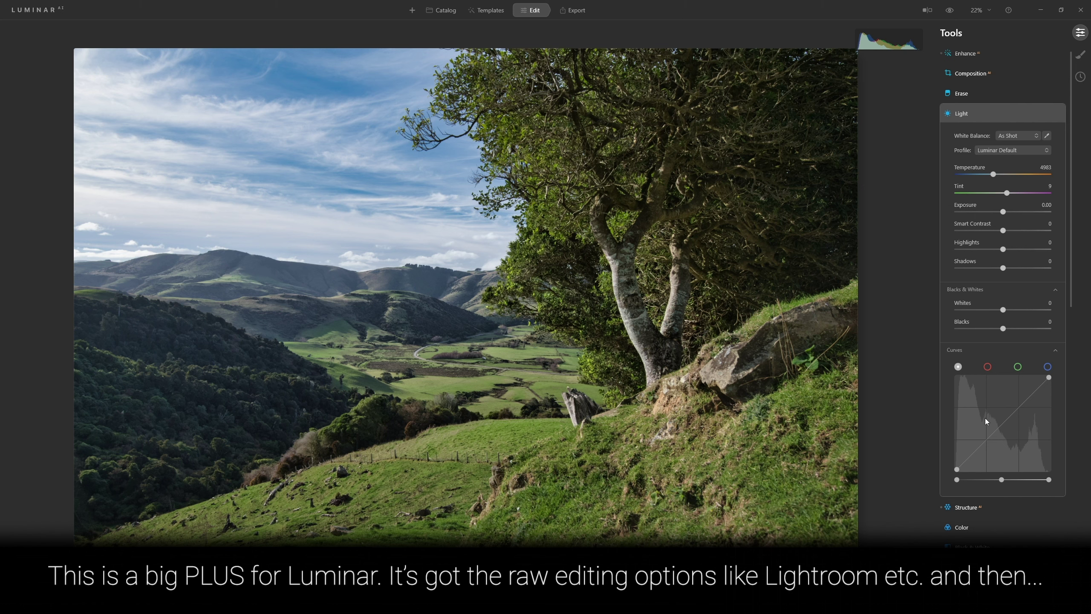
left_click_drag(993, 174, 1055, 182)
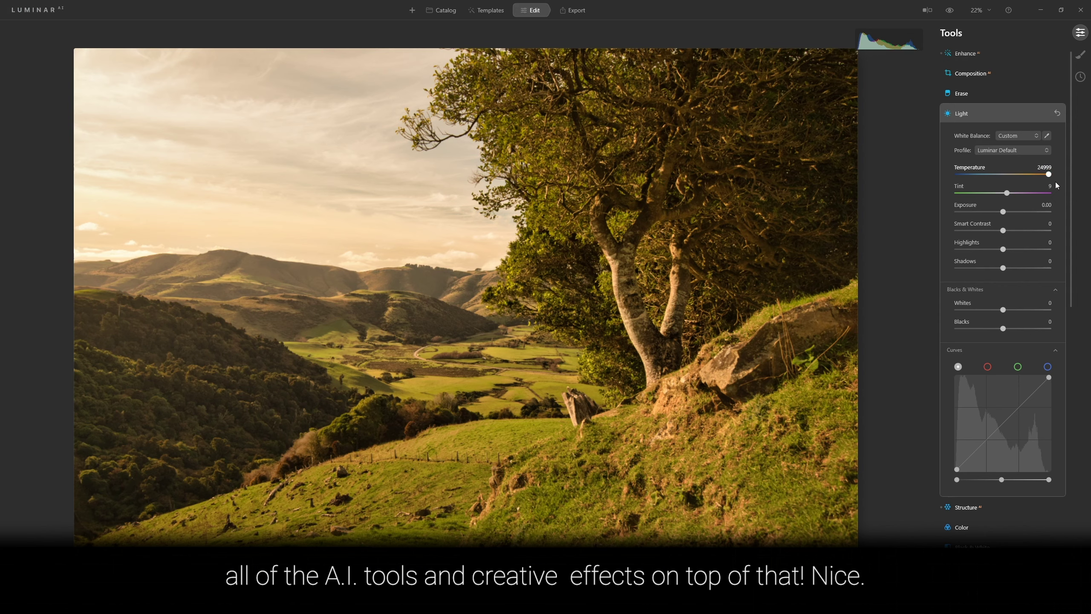
left_click_drag(1039, 178, 999, 176)
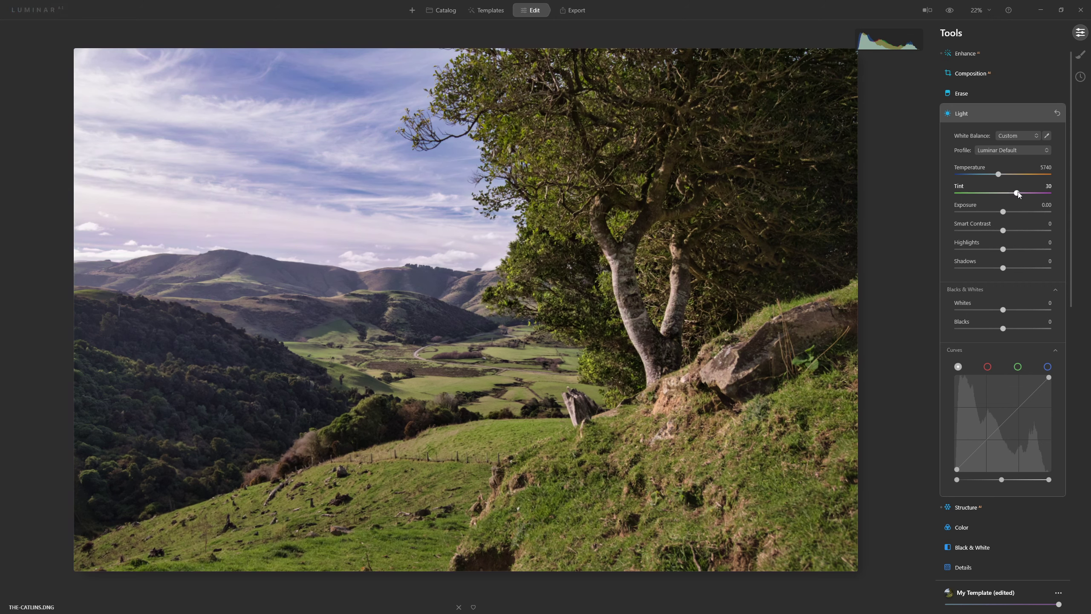
left_click_drag(997, 193, 1009, 194)
Set Exposure to 0.28, Smart Contrast to 8 and Highlights to -39, leaving Shadows at 0
left_click_drag(1004, 215, 1006, 216)
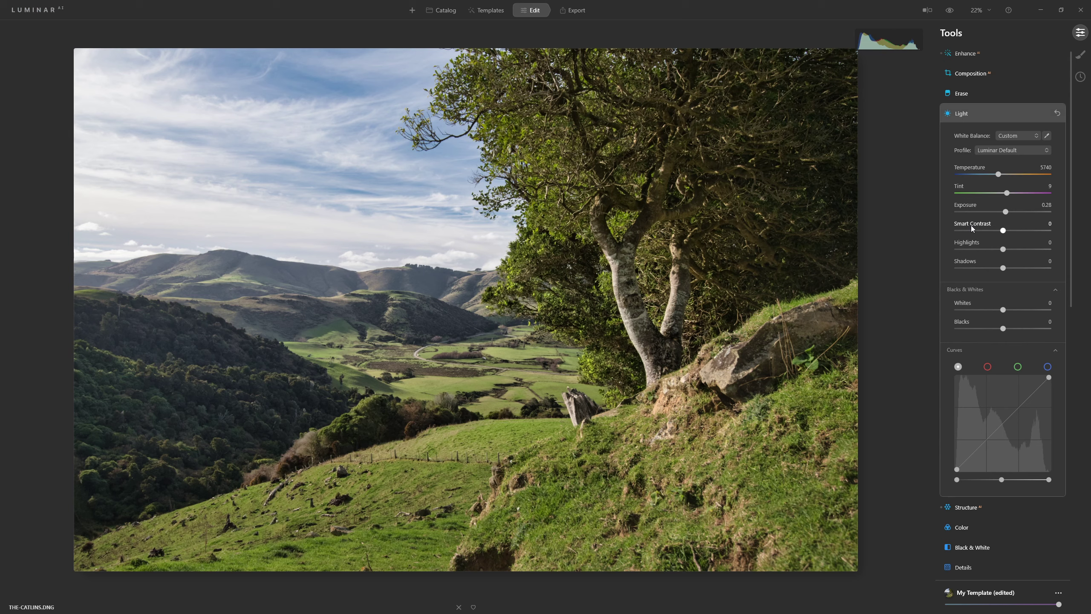
left_click_drag(1003, 231, 1015, 268)
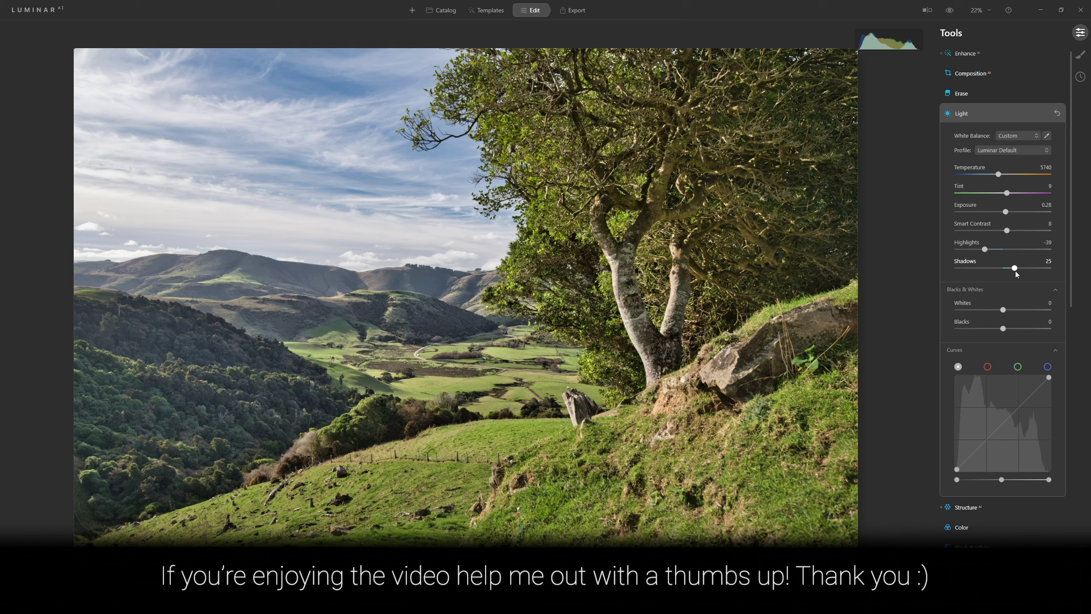
double_click(1015, 268)
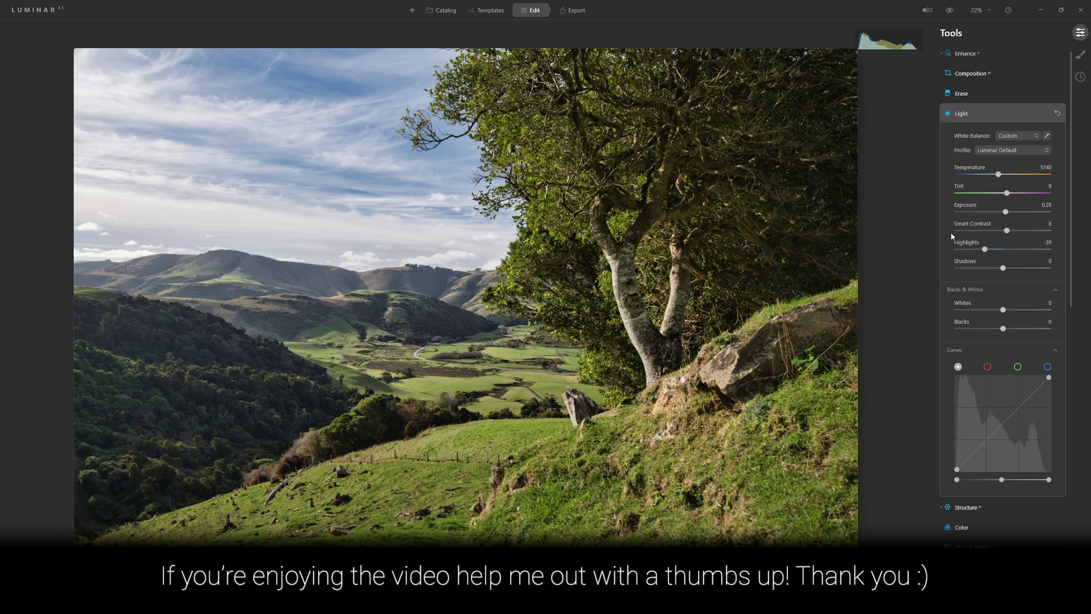
Try raising Shadows to 100 for the whole photo and return it to 0
left_click_drag(1004, 268, 1068, 263)
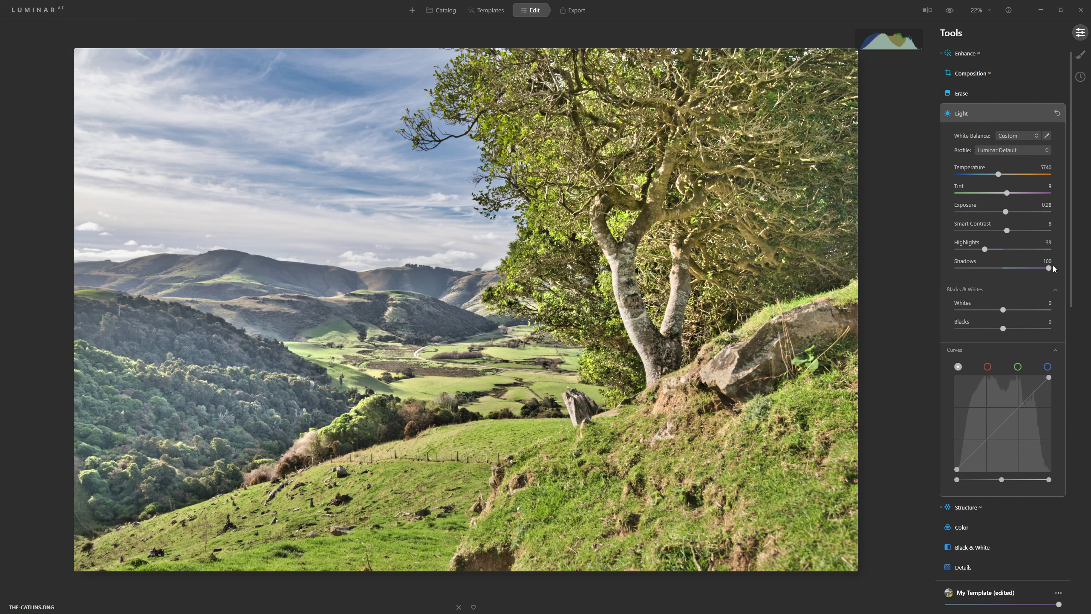
left_click_drag(1051, 269, 1003, 268)
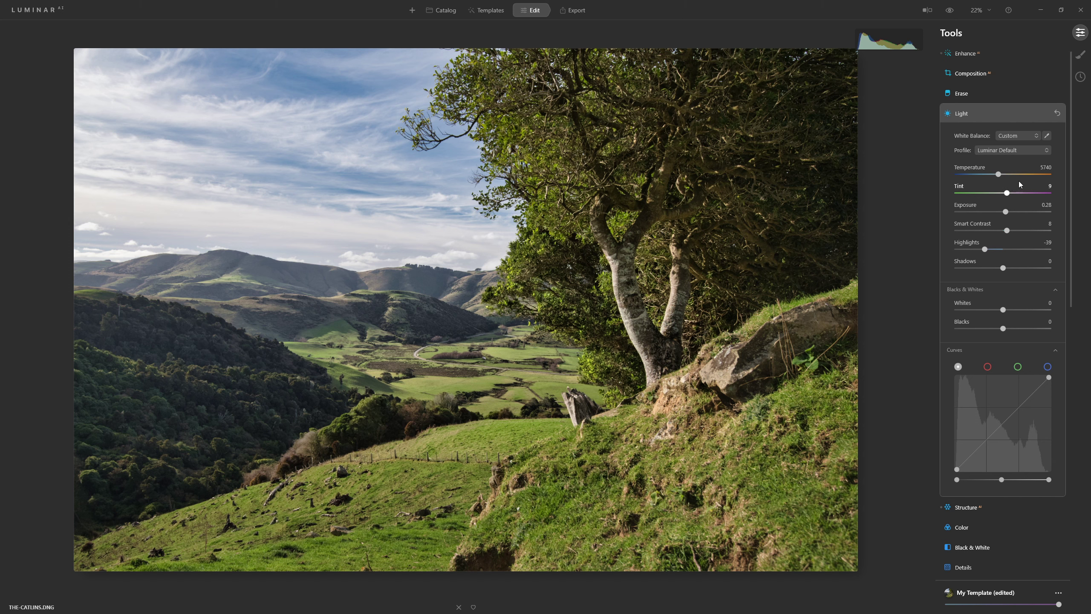
Add a Basic local masking adjustment and set its Shadows to 100
left_click(1081, 55)
left_click(1060, 34)
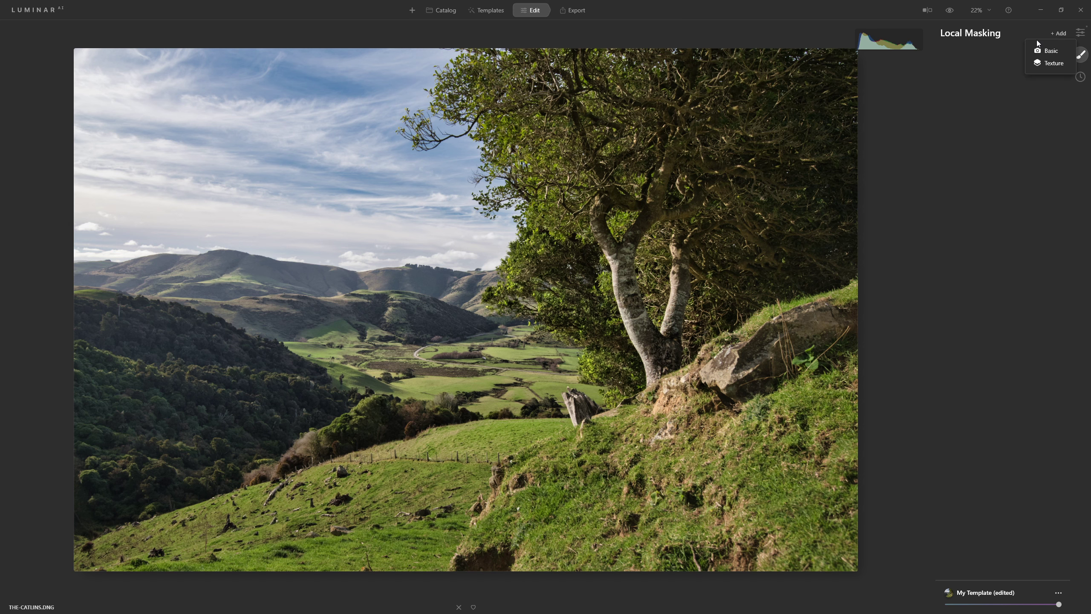
left_click(1054, 48)
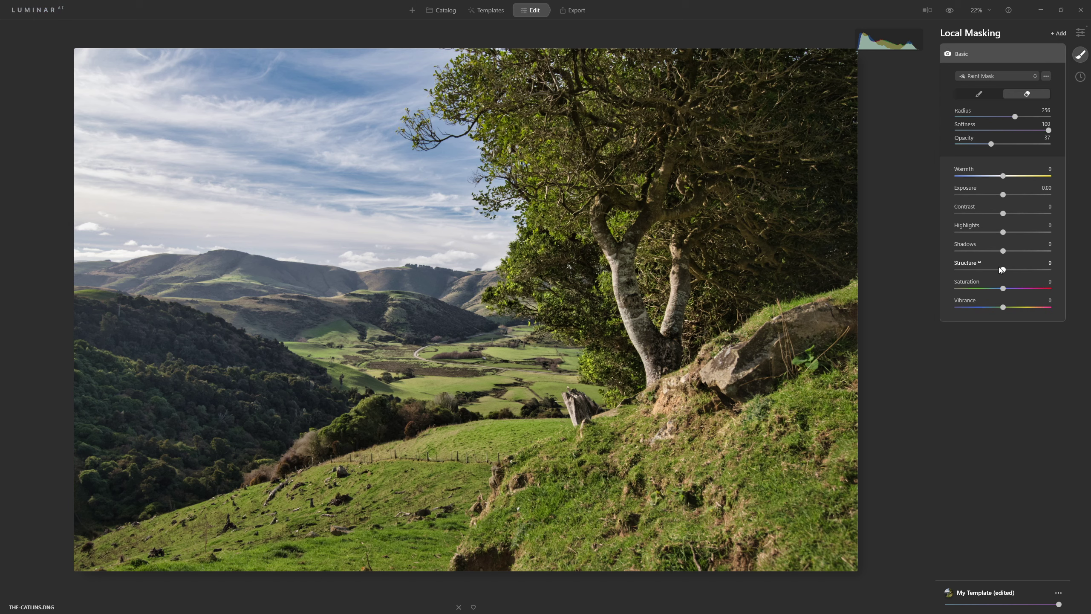
left_click_drag(1006, 250, 1052, 248)
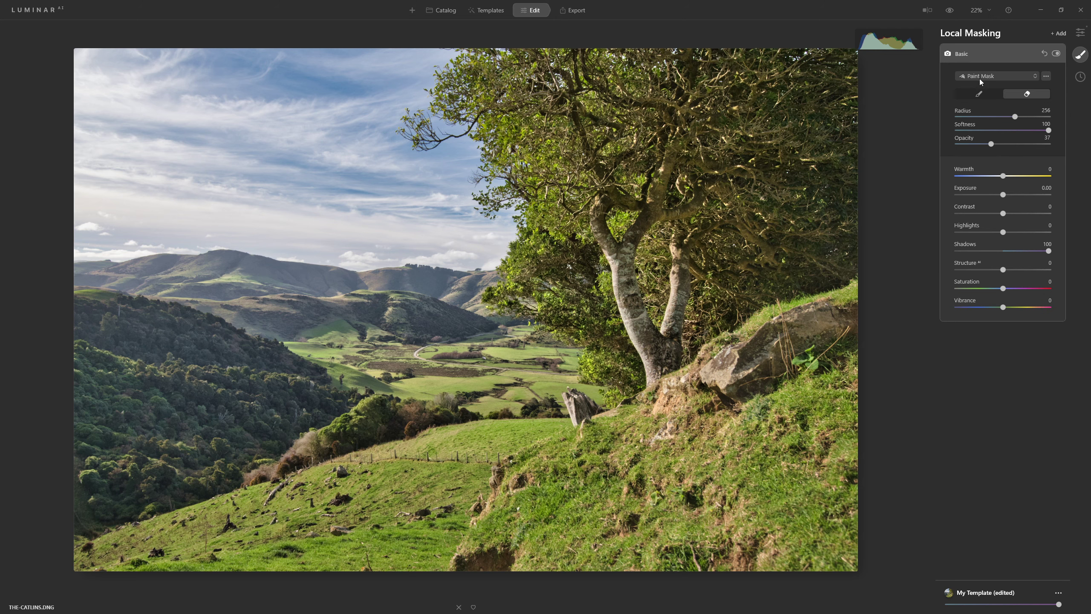
Paint the shadow-lifting mask over the tree and the dark forested hillside, and erase some of it along the photo's far left edge
left_click(991, 96)
mouse_move(818, 81)
left_mouse_down()
mouse_move(828, 287)
mouse_move(770, 307)
mouse_move(755, 342)
mouse_move(635, 372)
left_mouse_up()
mouse_move(275, 380)
left_mouse_down()
mouse_move(54, 360)
mouse_move(170, 377)
mouse_move(147, 426)
mouse_move(211, 417)
mouse_move(264, 390)
mouse_move(313, 404)
left_mouse_up()
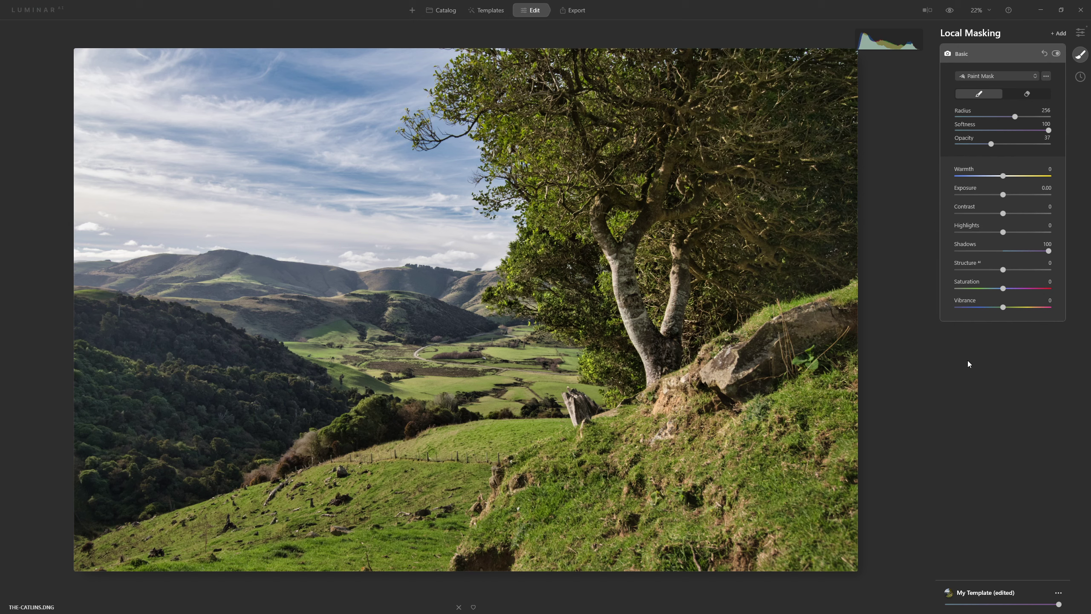
left_click(1027, 93)
mouse_move(77, 337)
left_mouse_down()
mouse_move(58, 519)
mouse_move(69, 384)
mouse_move(87, 391)
mouse_move(145, 491)
mouse_move(109, 461)
mouse_move(181, 453)
mouse_move(112, 426)
mouse_move(226, 496)
mouse_move(56, 488)
left_mouse_up()
Try an Exposure of -0.88 on the tree and hillside mask and compare the photo with the mask switched off and on
left_click_drag(1003, 194, 995, 195)
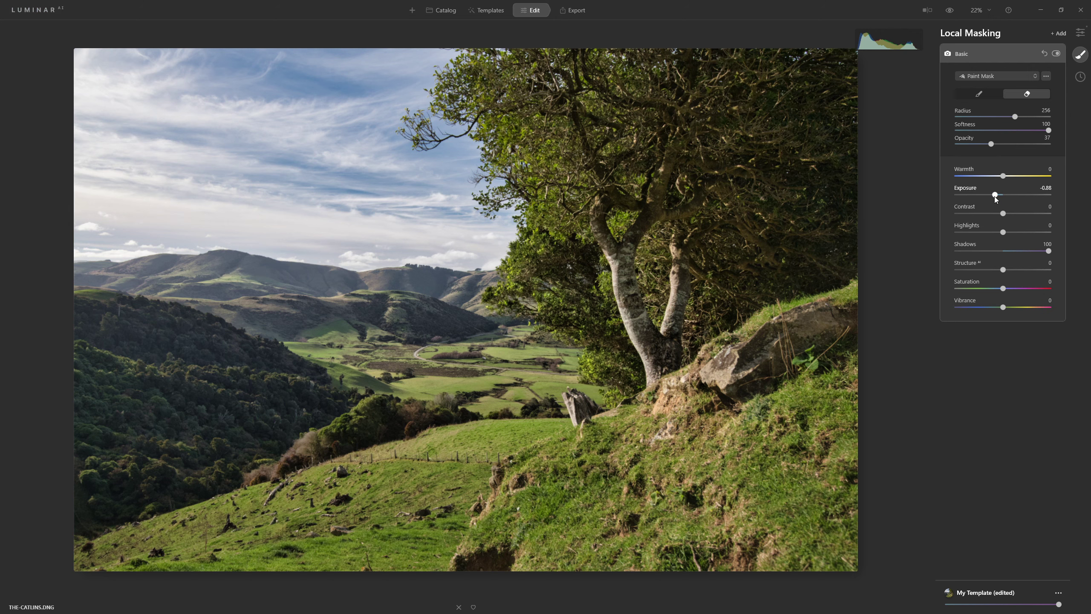
left_click(1058, 54)
left_click(1058, 54)
Add a second Basic local masking adjustment with Exposure -2.28, Contrast -16 and Highlights -15
left_click(1058, 33)
left_click(1057, 60)
left_click_drag(1004, 194, 983, 196)
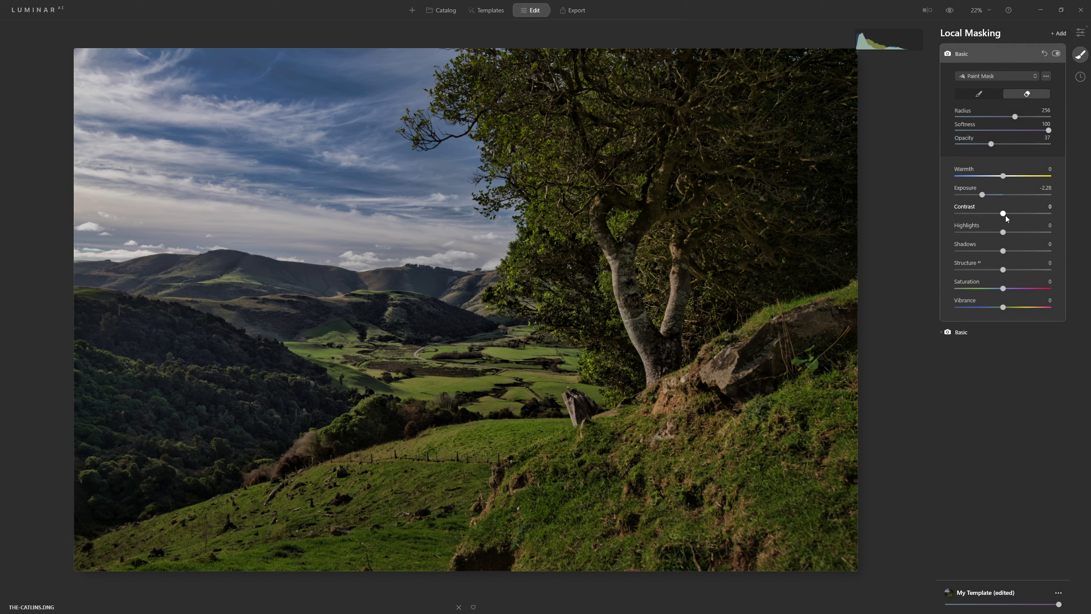
left_click_drag(1006, 214, 999, 214)
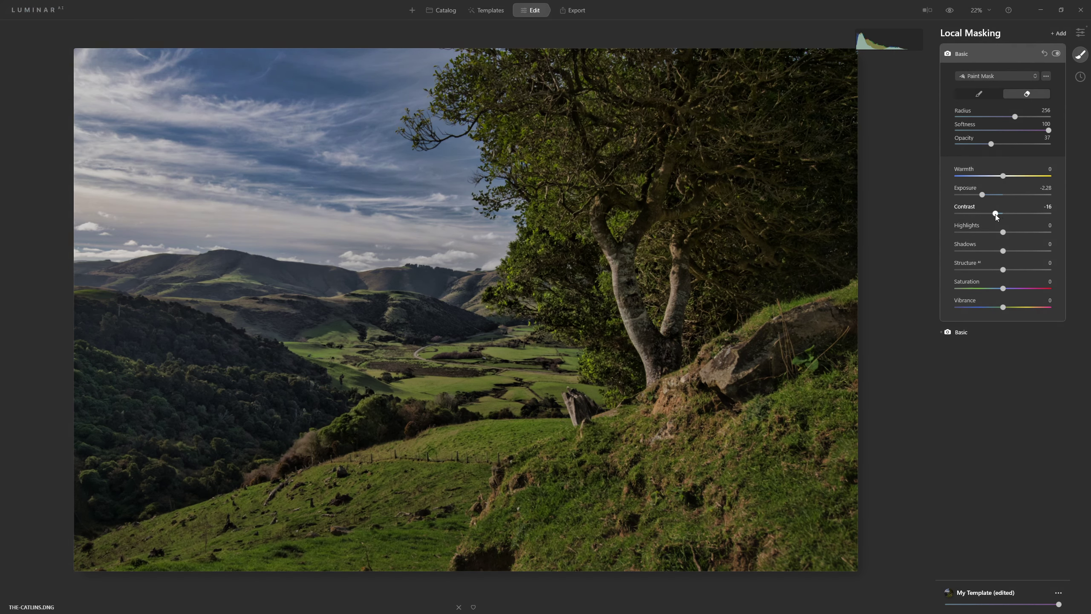
left_click_drag(1005, 234, 997, 234)
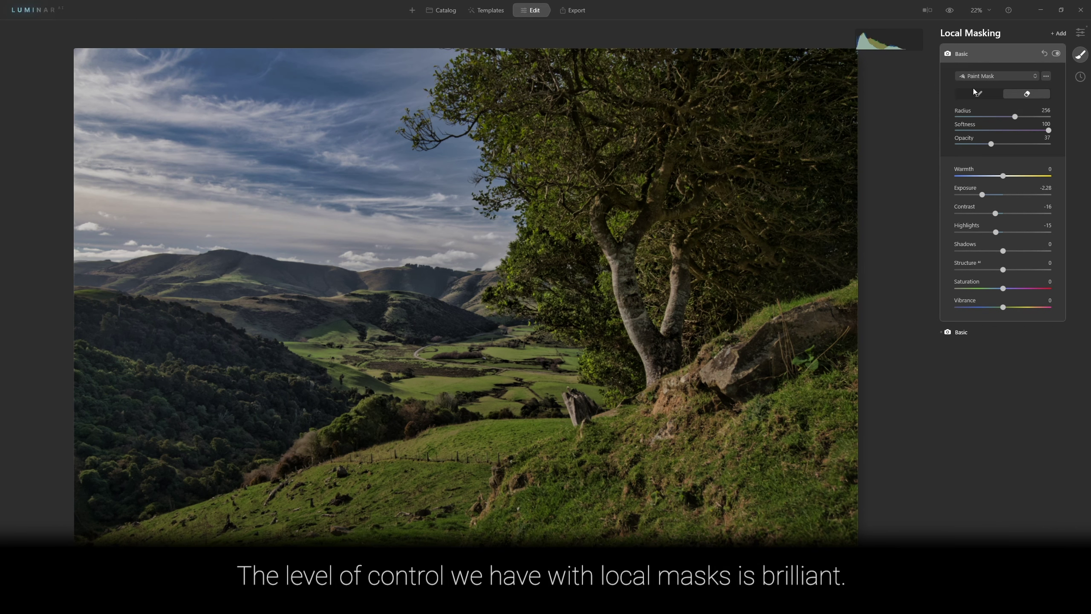
Paint the darkening mask over the foreground, the right edge and the upper sky with a radius of 400, and reduce the radius to 256
left_click(979, 93)
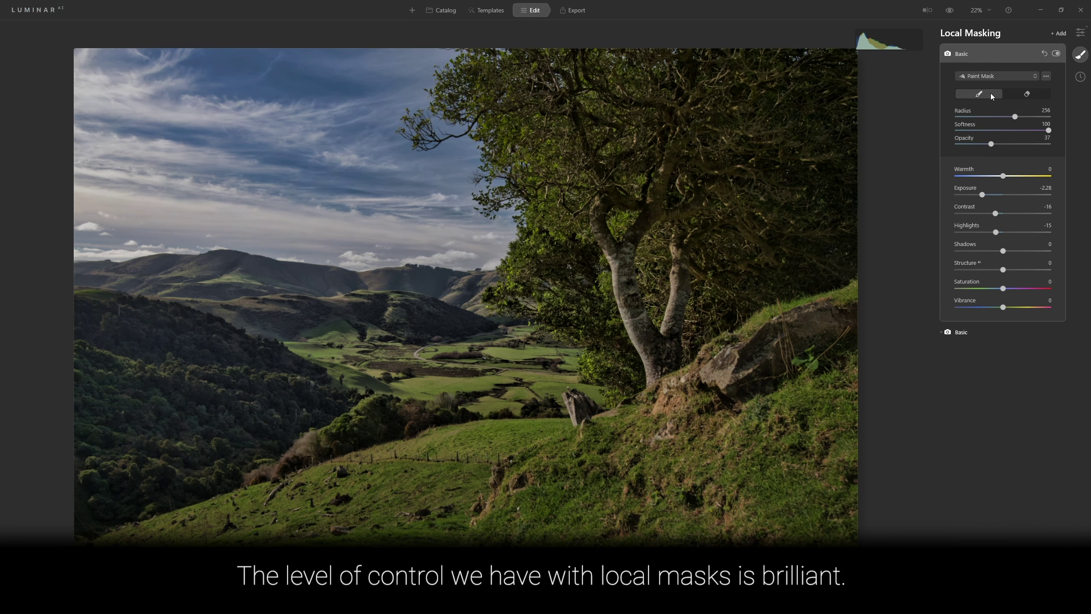
key("bracketright")
key("bracketright")
key("bracketright")
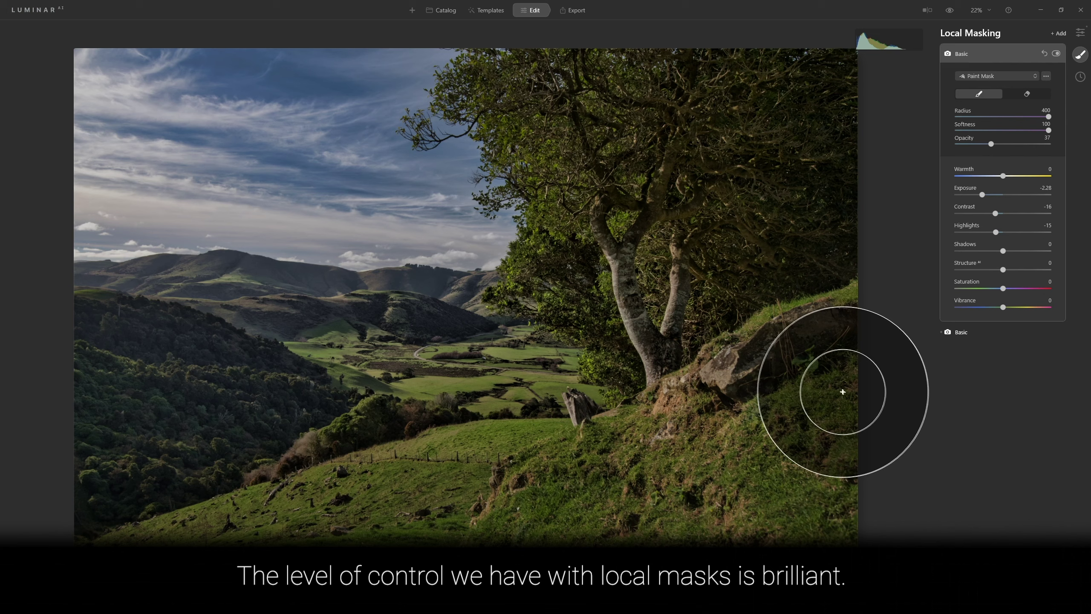
mouse_move(841, 390)
left_mouse_down()
mouse_move(741, 461)
mouse_move(814, 477)
mouse_move(820, 501)
mouse_move(790, 558)
mouse_move(676, 527)
mouse_move(686, 494)
mouse_move(618, 554)
mouse_move(532, 593)
mouse_move(398, 602)
mouse_move(385, 587)
mouse_move(81, 601)
mouse_move(468, 598)
mouse_move(577, 514)
mouse_move(677, 553)
mouse_move(855, 512)
left_mouse_up()
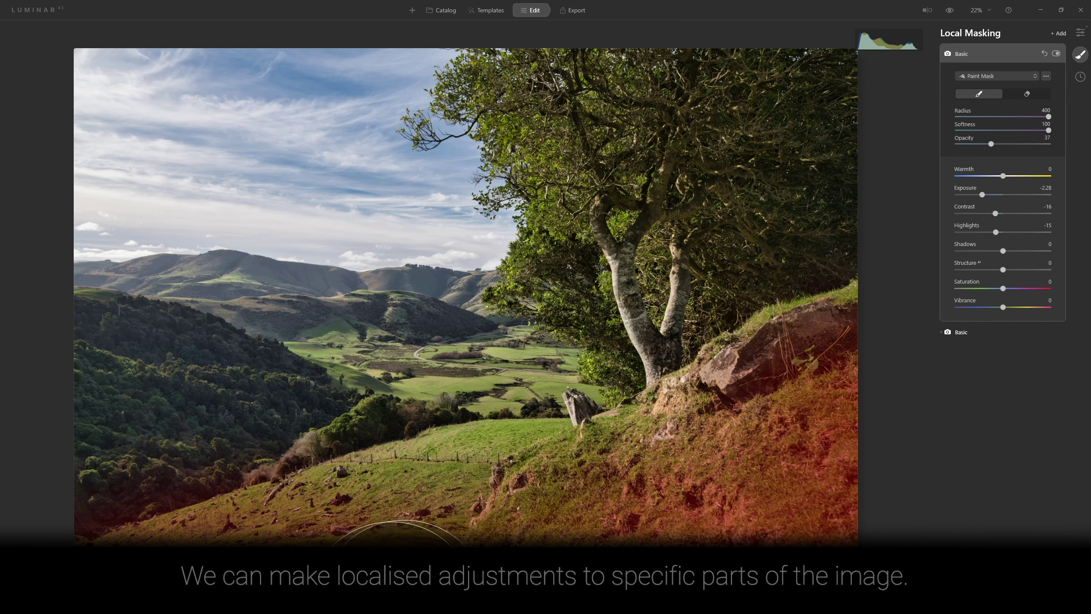
mouse_move(682, 595)
left_mouse_down()
mouse_move(874, 467)
mouse_move(890, 379)
mouse_move(876, 179)
mouse_move(876, 260)
mouse_move(858, 183)
mouse_move(777, 224)
mouse_move(859, 129)
mouse_move(860, 61)
mouse_move(834, 36)
mouse_move(786, 18)
mouse_move(592, 4)
left_mouse_up()
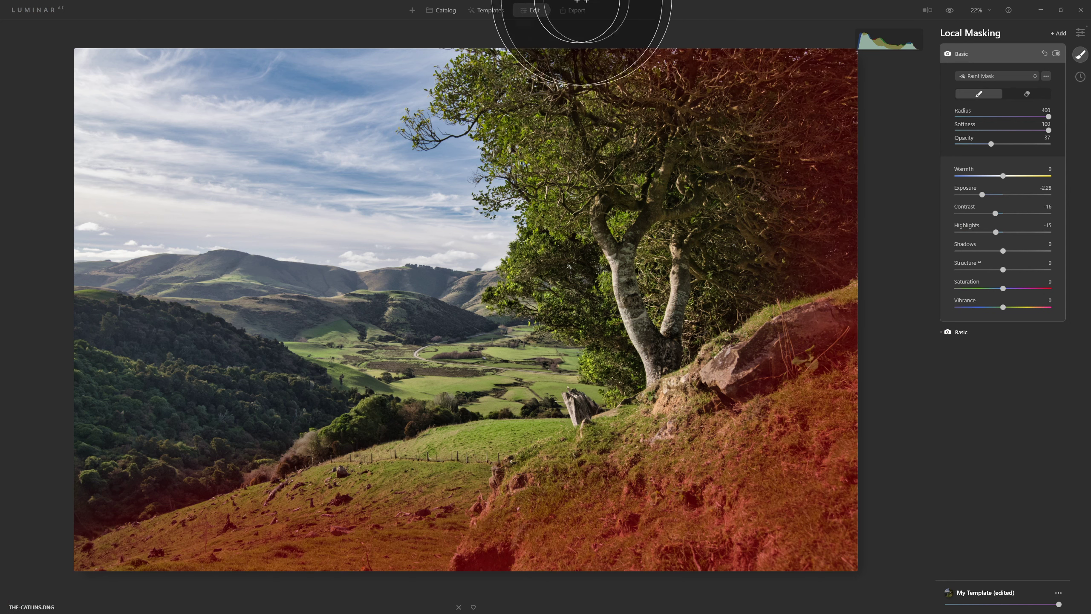
mouse_move(172, 71)
left_mouse_down()
mouse_move(353, 78)
mouse_move(114, 73)
mouse_move(254, 54)
mouse_move(151, 62)
mouse_move(302, 171)
mouse_move(275, 83)
mouse_move(385, 34)
mouse_move(679, 41)
left_mouse_up()
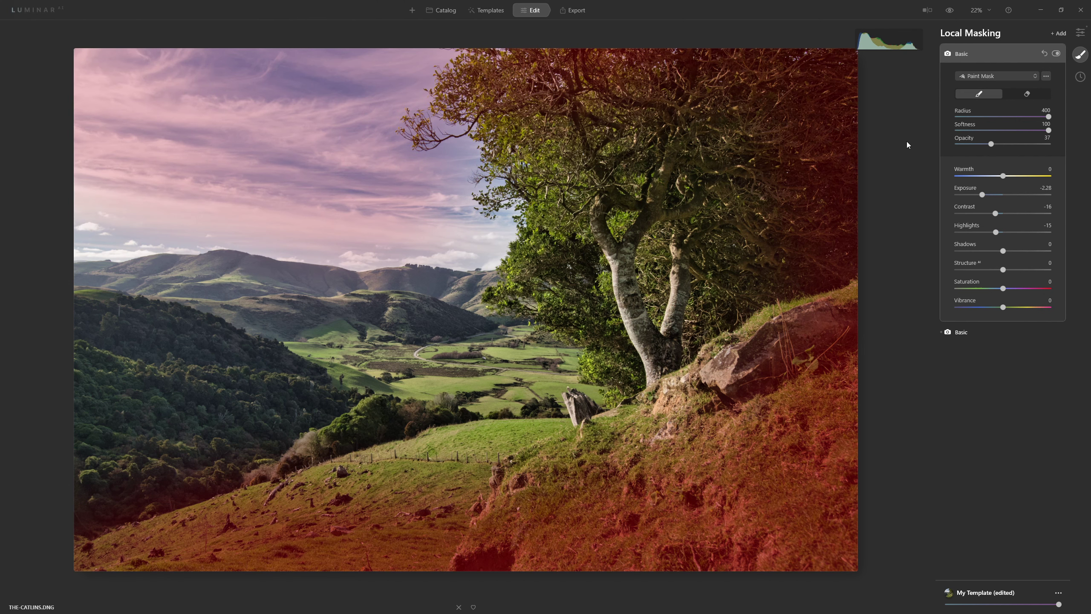
key("bracketleft")
key("bracketleft")
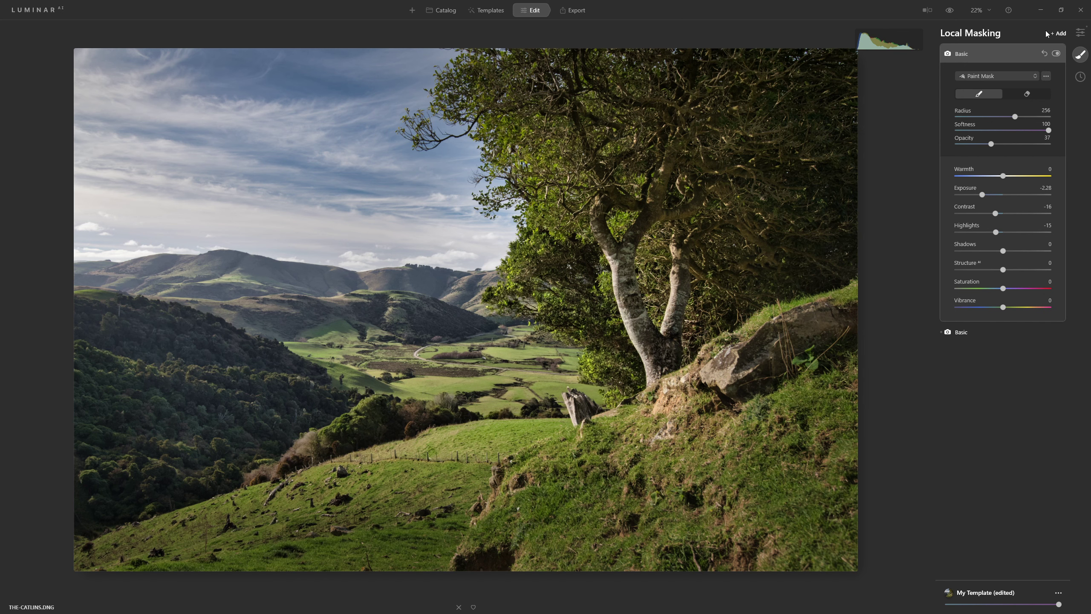
Add a third Basic local masking adjustment with Warmth 49, Exposure 0.47, Contrast 15, Structure 5 and Saturation 8
left_click(1057, 35)
left_click_drag(1003, 195, 1004, 194)
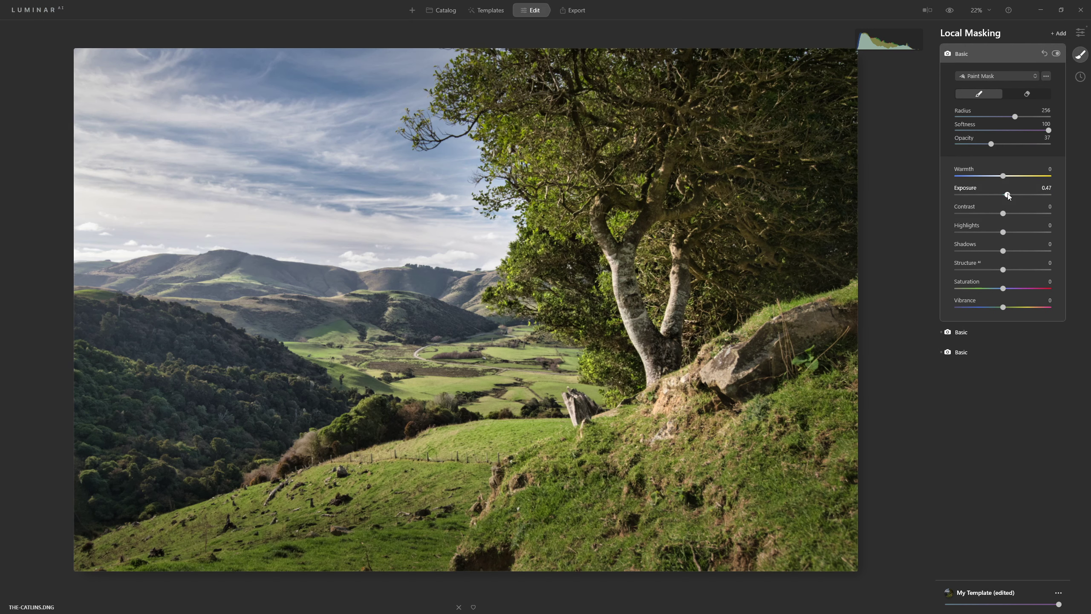
left_click_drag(1003, 176, 1020, 186)
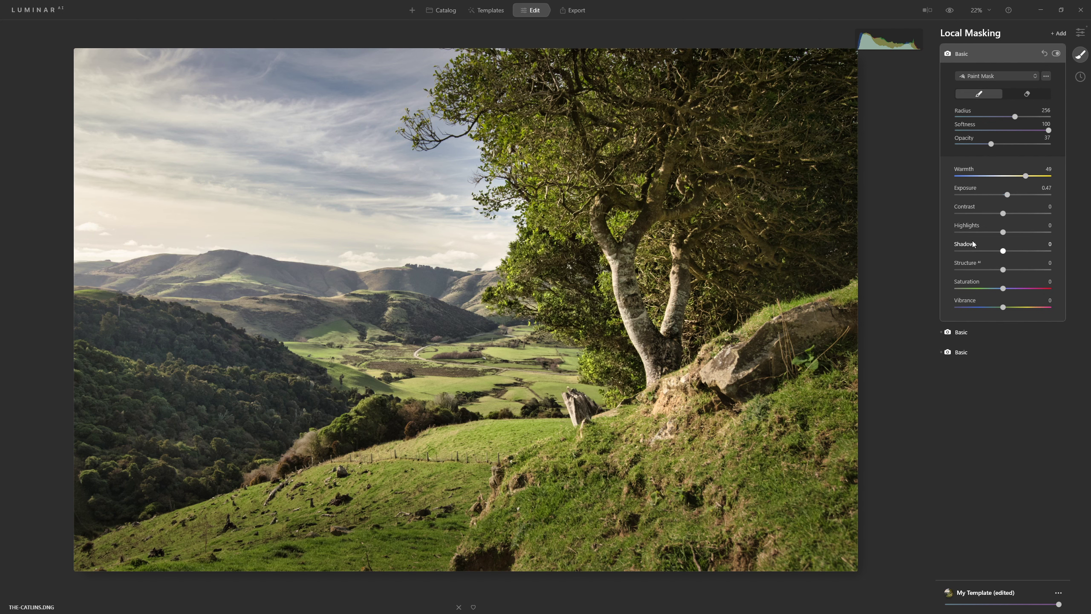
mouse_move(1003, 213)
left_mouse_down()
mouse_move(1031, 223)
mouse_move(1012, 228)
left_mouse_up()
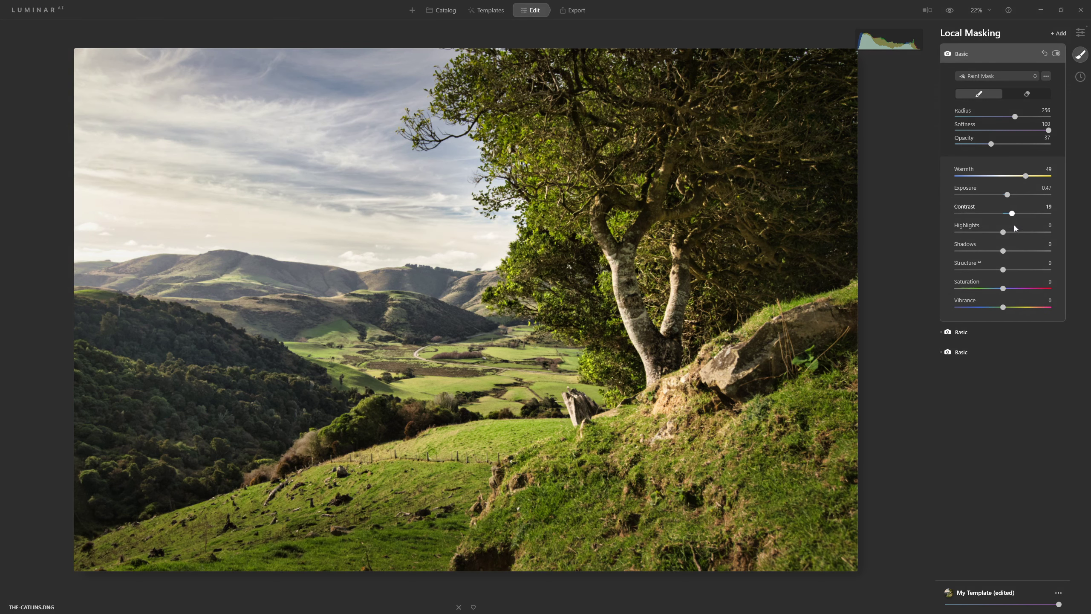
left_click_drag(1011, 228, 1009, 229)
left_click_drag(1004, 269, 1006, 270)
mouse_move(1007, 289)
left_mouse_down()
mouse_move(1022, 290)
mouse_move(1006, 289)
left_mouse_up()
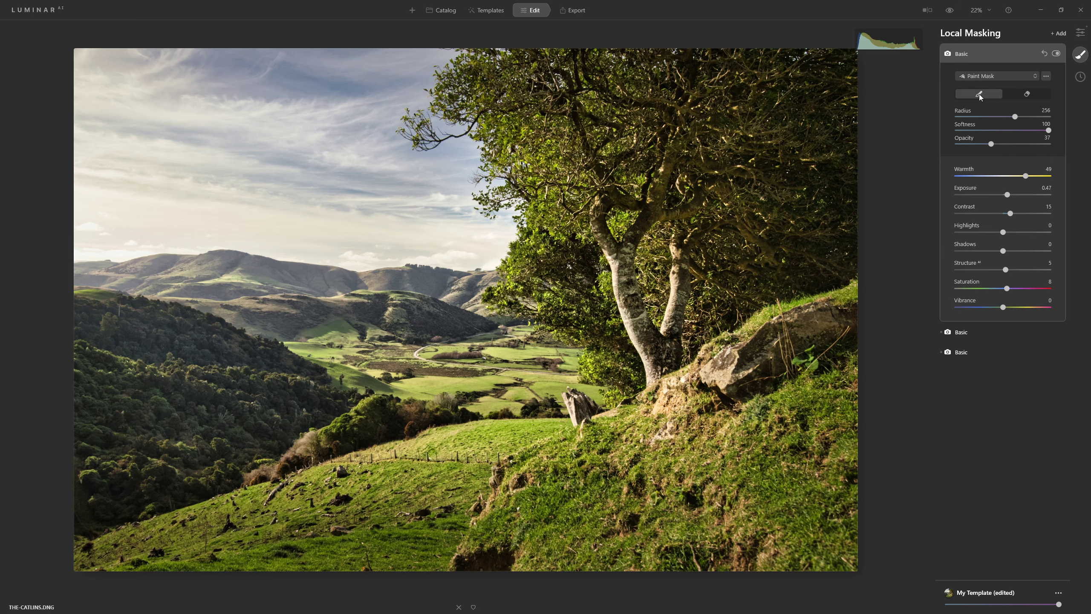
Paint the warming mask over the sunlit valley and distant hills, reducing the radius to 196 and comparing the result with the mask off and on
left_click_drag(529, 349, 393, 367)
key("bracketleft")
key("bracketleft")
key("bracketleft")
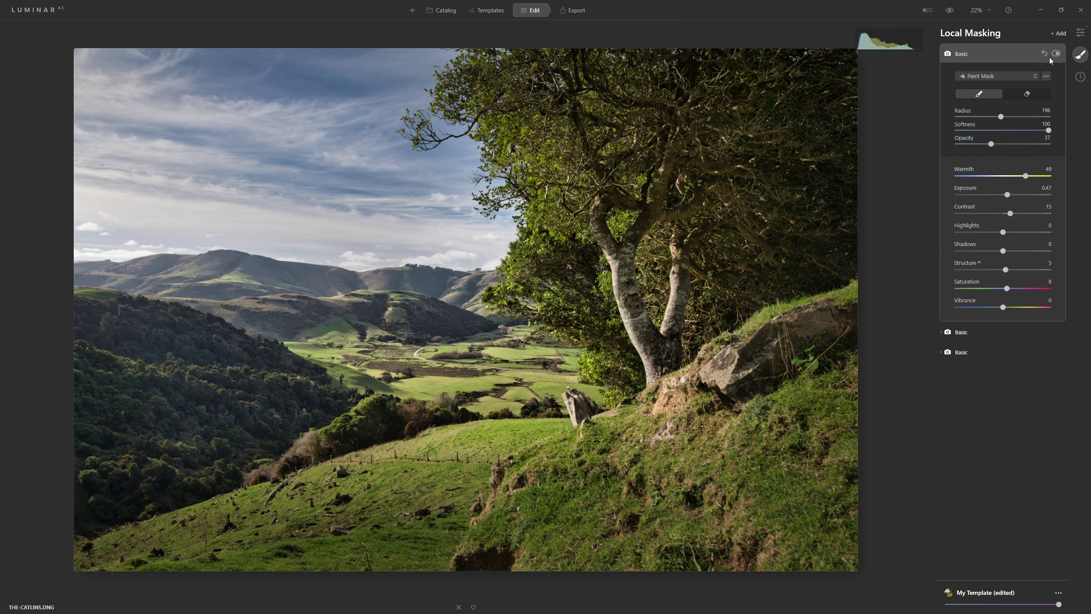
left_click(1051, 53)
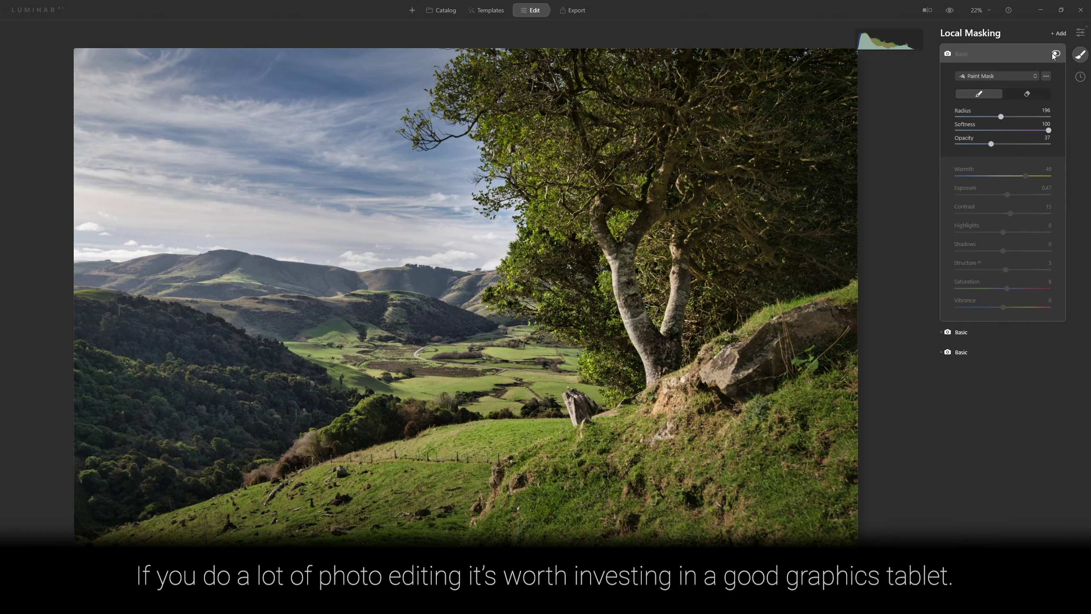
left_click(1052, 52)
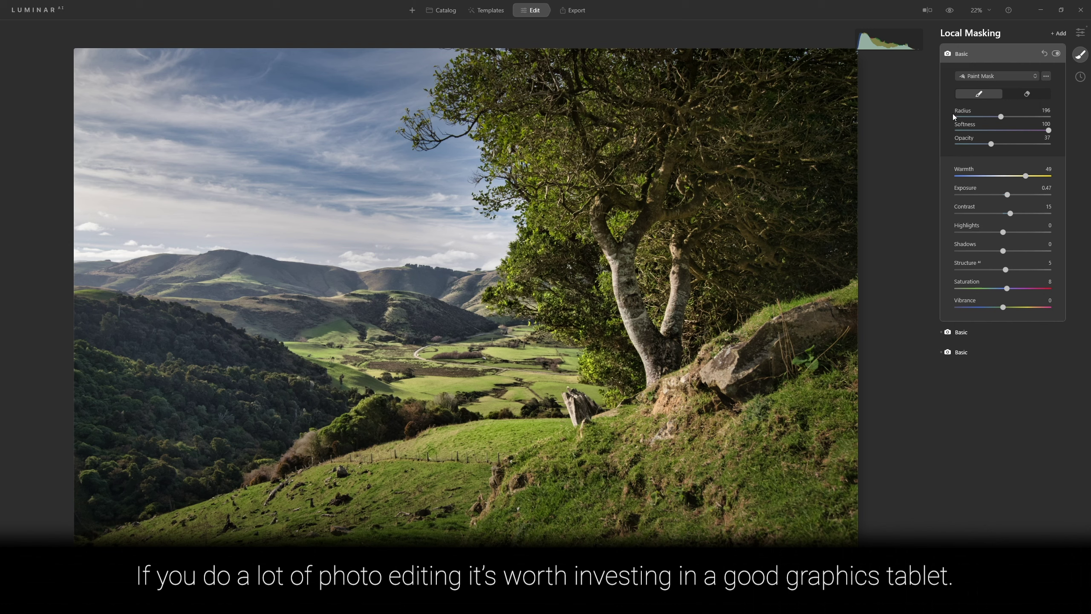
mouse_move(567, 350)
left_mouse_down()
mouse_move(469, 372)
mouse_move(554, 387)
mouse_move(44, 297)
mouse_move(140, 295)
left_mouse_up()
Erase the upper part of the tall dry stalks in front of the rock, using the Erase tool with a brush radius of 56
left_click(1080, 32)
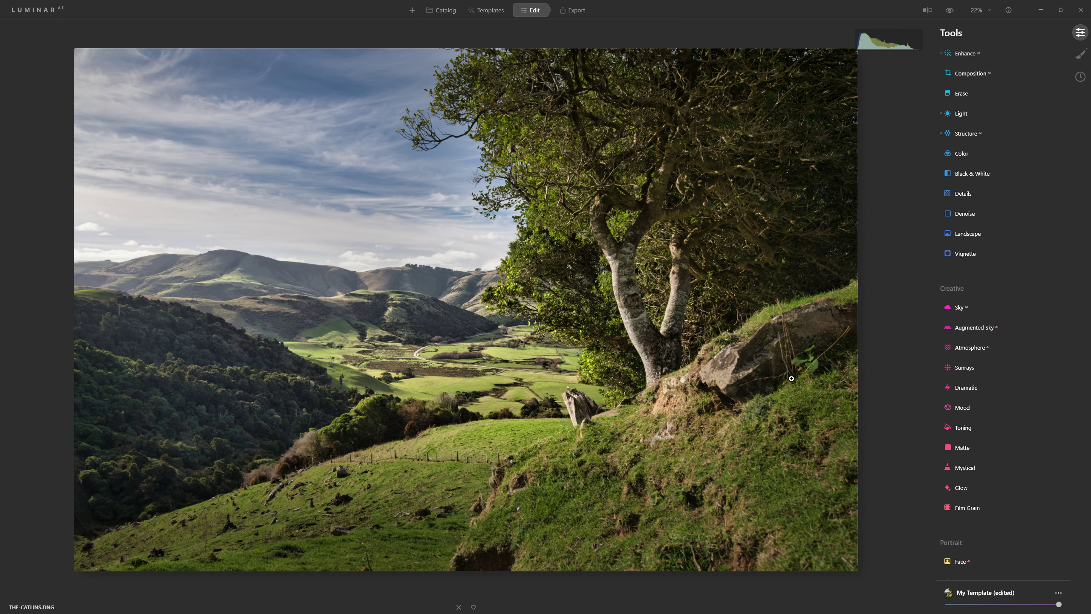
left_click(818, 355)
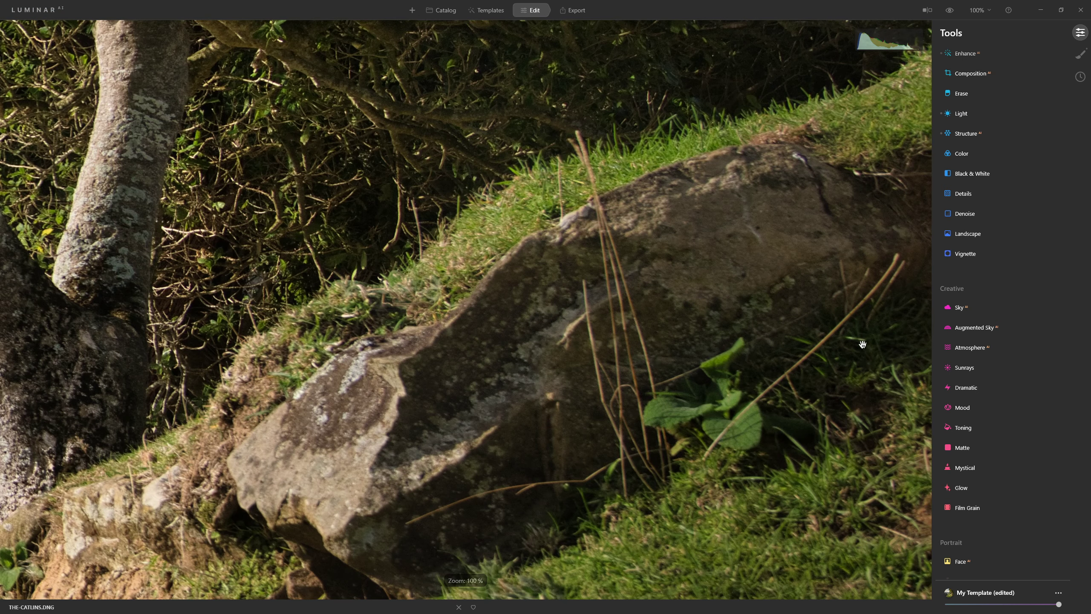
scroll(992, 536, "down", 5)
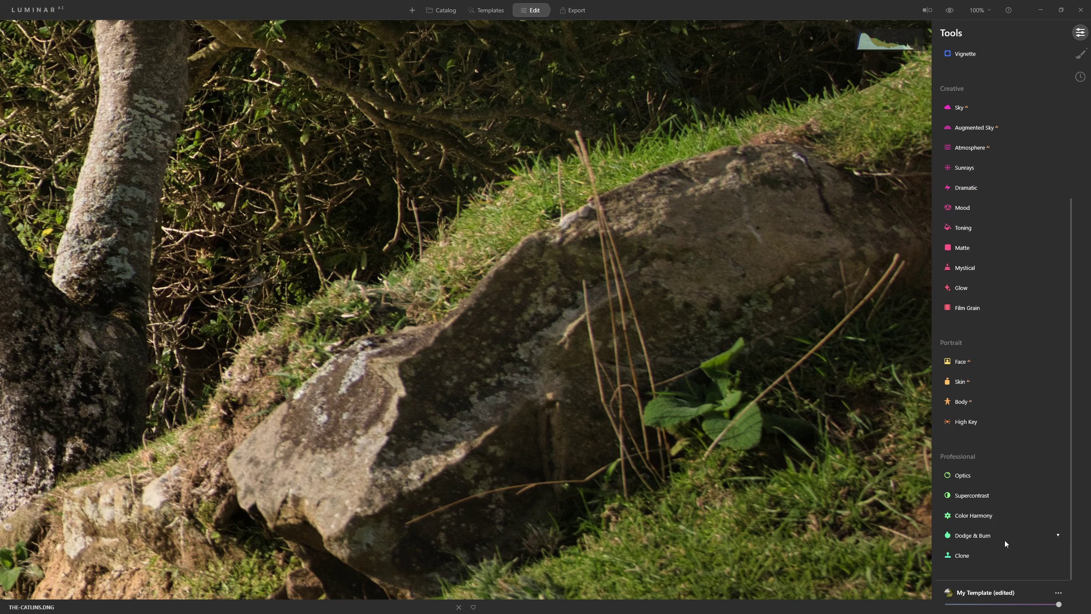
scroll(946, 342, "up", 5)
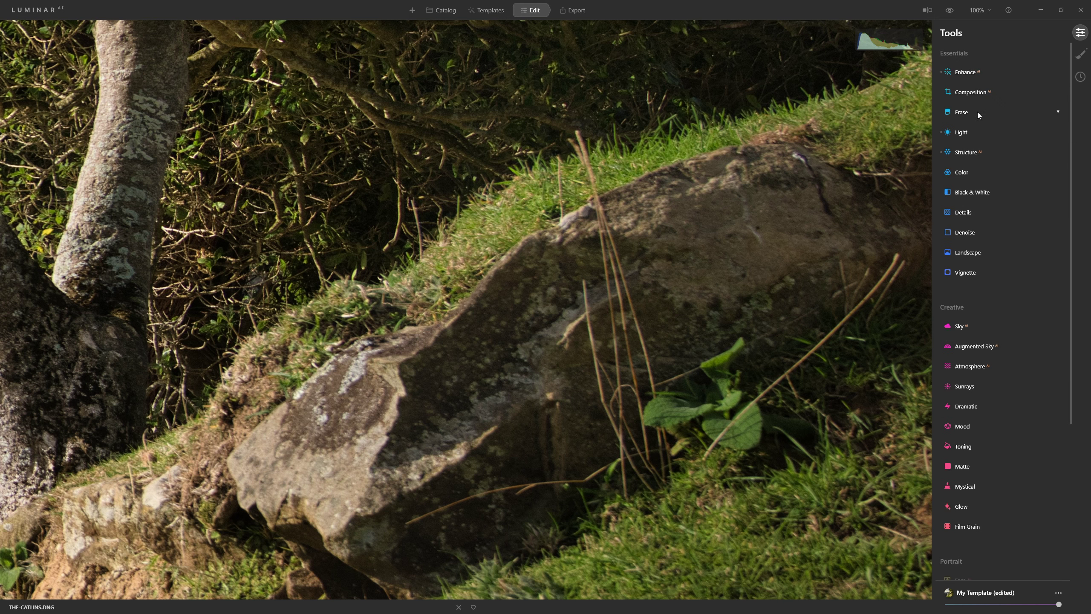
left_click(977, 111)
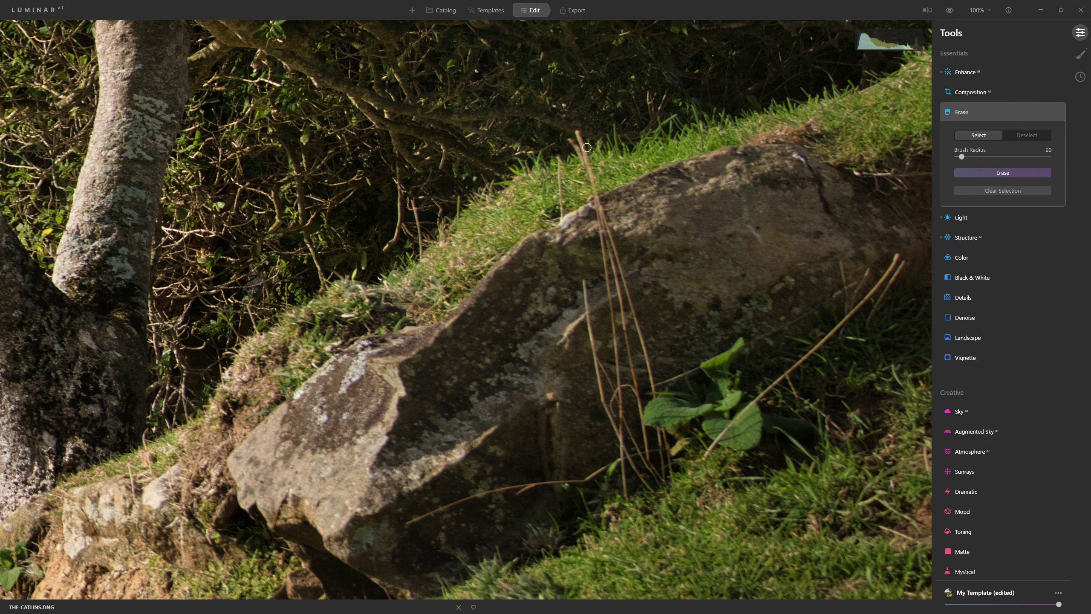
key("bracketright")
key("bracketright")
key("bracketright")
key("bracketright")
key("bracketright")
key("bracketright")
key("bracketright")
key("bracketright")
key("bracketright")
mouse_move(577, 147)
left_mouse_down()
mouse_move(613, 264)
mouse_move(621, 375)
mouse_move(636, 371)
mouse_move(634, 318)
left_mouse_up()
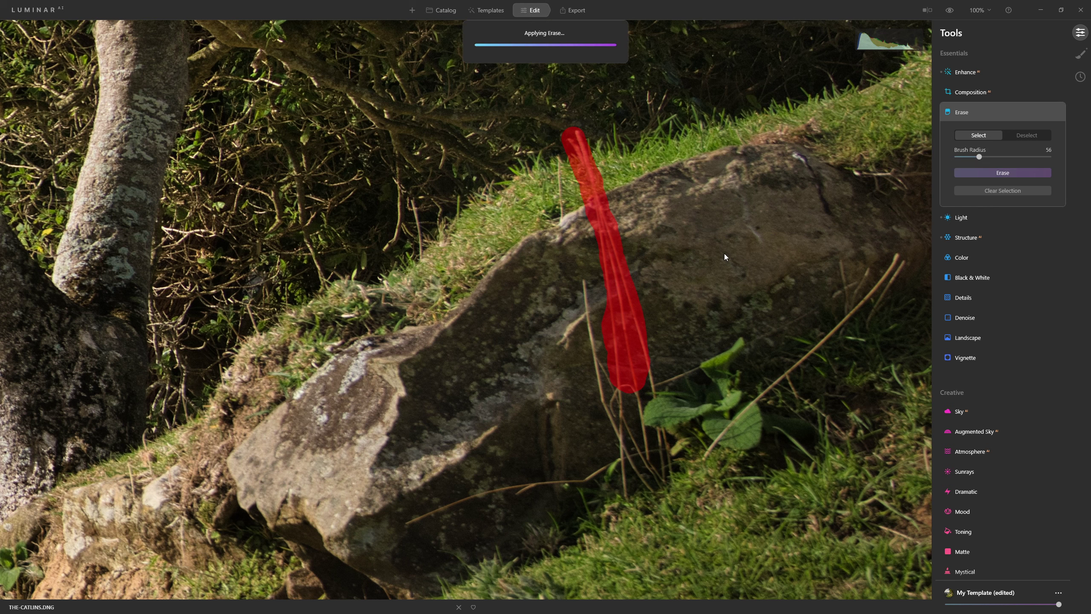
Mark the remaining stalks with an erase brush radius of 32 and the long twig across the rock's base with 22
key("bracketleft")
key("bracketleft")
mouse_move(584, 280)
left_mouse_down()
mouse_move(604, 410)
mouse_move(599, 368)
mouse_move(626, 456)
mouse_move(617, 394)
mouse_move(646, 384)
mouse_move(632, 419)
mouse_move(662, 478)
mouse_move(631, 440)
left_mouse_up()
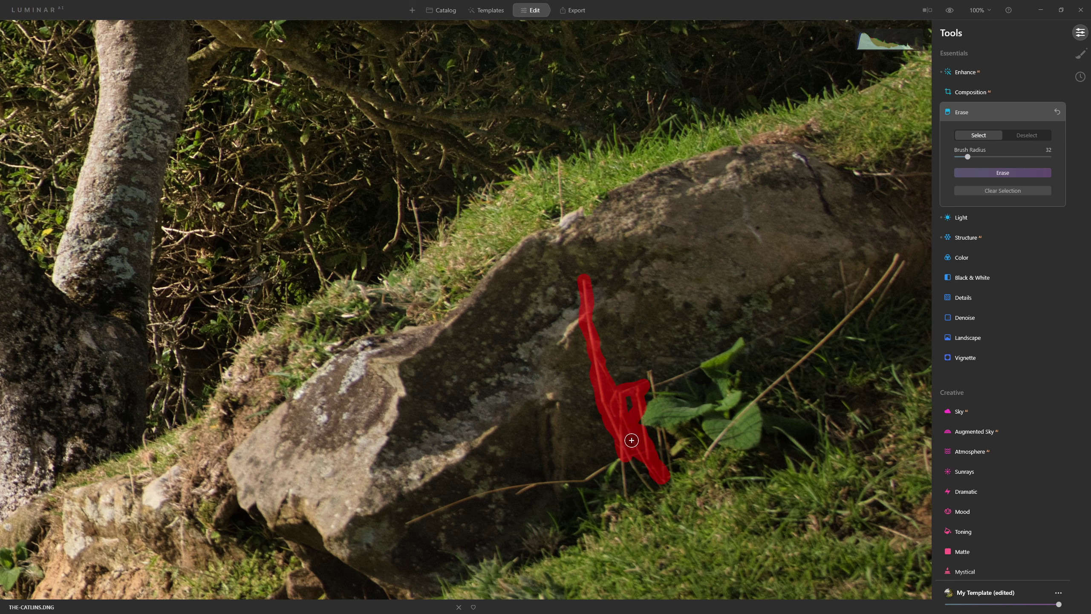
key("bracketleft")
key("bracketleft")
key("bracketleft")
key("bracketright")
key("bracketright")
key("bracketright")
mouse_move(625, 458)
left_mouse_down()
mouse_move(607, 476)
mouse_move(621, 458)
mouse_move(595, 475)
mouse_move(513, 495)
mouse_move(536, 479)
mouse_move(494, 488)
mouse_move(402, 524)
left_mouse_up()
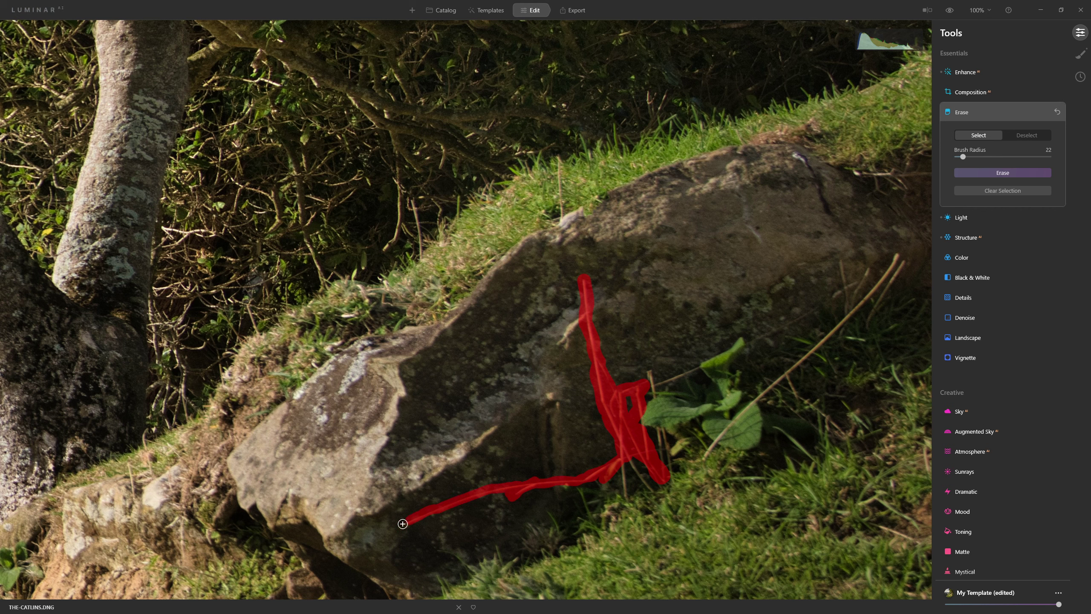
Mark the twig above the leafy plant and the dry stalks at the rock's right end, and erase everything marked
mouse_move(650, 369)
left_mouse_down()
mouse_move(651, 393)
mouse_move(667, 381)
left_mouse_up()
left_click_drag(841, 260, 849, 307)
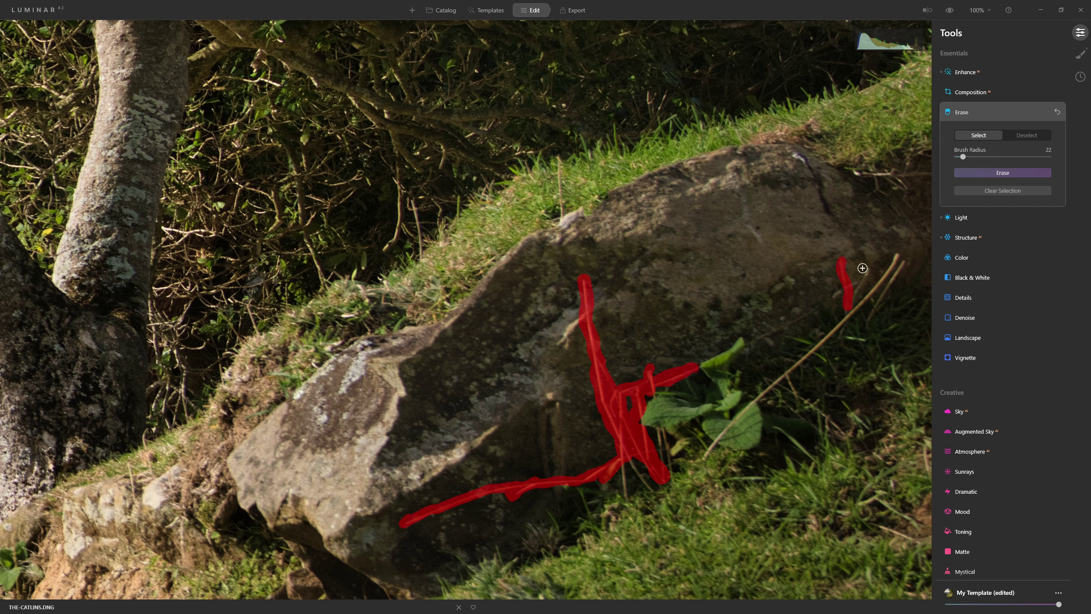
mouse_move(861, 269)
left_mouse_down()
mouse_move(857, 286)
mouse_move(895, 261)
mouse_move(700, 457)
left_mouse_up()
left_click_drag(869, 322, 908, 257)
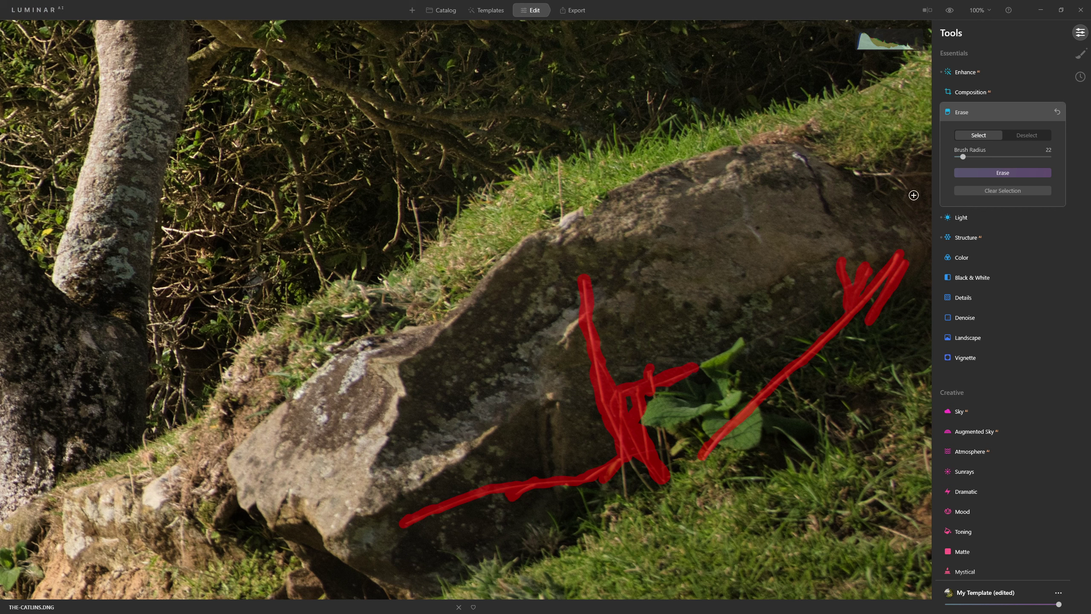
left_click(999, 174)
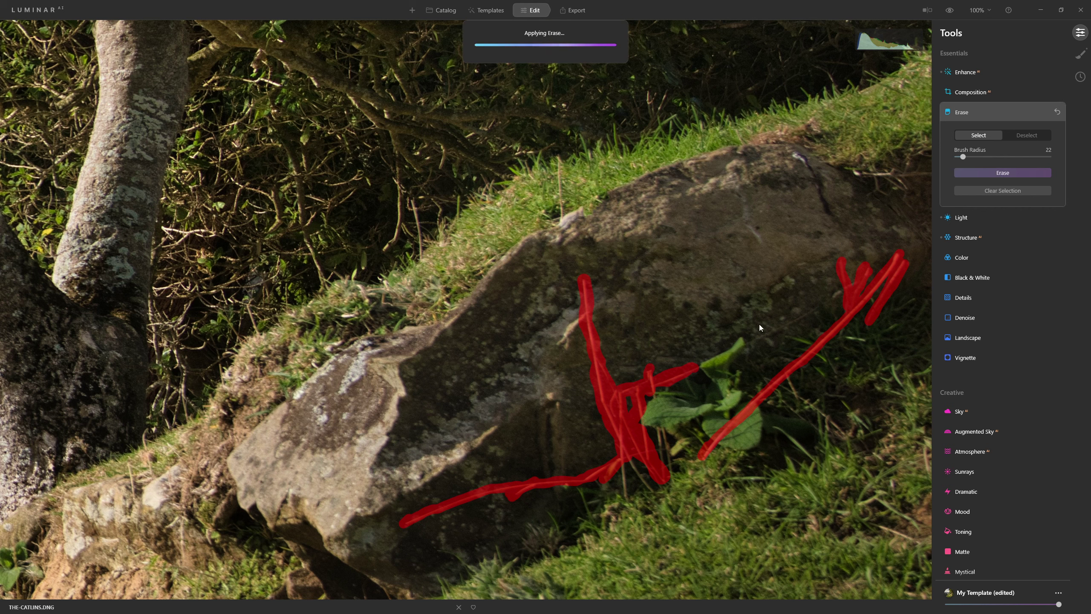
Set the erase brush radius to 70 and mark the leftover stalk and twig fragments on the rock and at its right end
left_click_drag(963, 157, 986, 157)
left_click(909, 263)
left_click(891, 289)
left_click(849, 314)
left_click_drag(585, 322, 566, 346)
left_click(422, 516)
left_click(487, 490)
left_click_drag(516, 490, 557, 475)
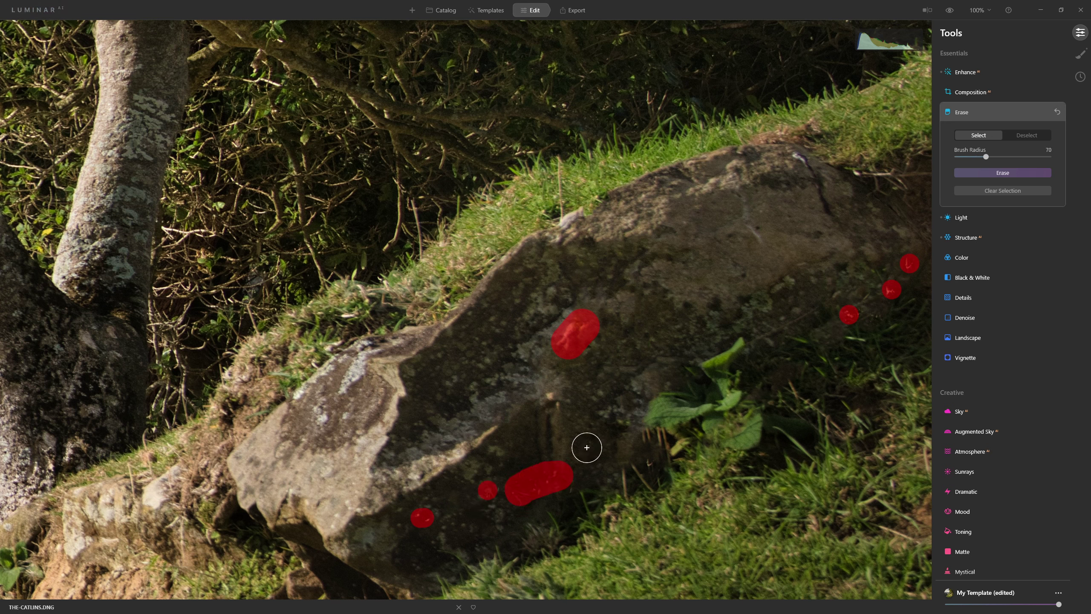
Mark the remnants beside the leafy plant with an erase brush radius of 34 and erase all marked leftovers
key("bracketleft")
key("bracketleft")
key("bracketleft")
left_click_drag(645, 433, 663, 448)
left_click(1007, 173)
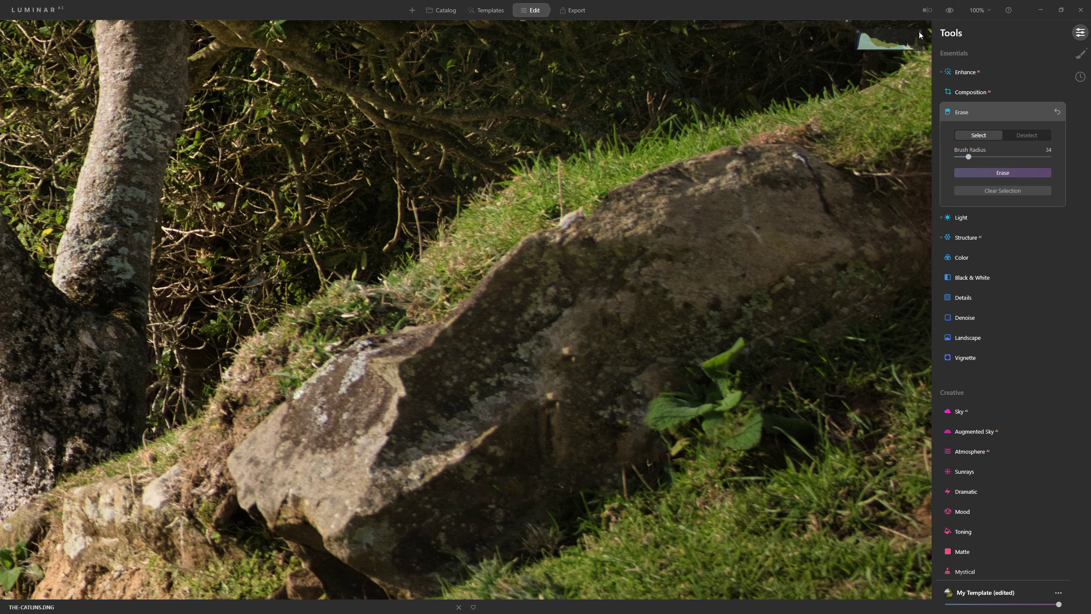
Compare the cleaned-up rock with the original photo, and fit the whole photo to the screen
left_click(949, 10)
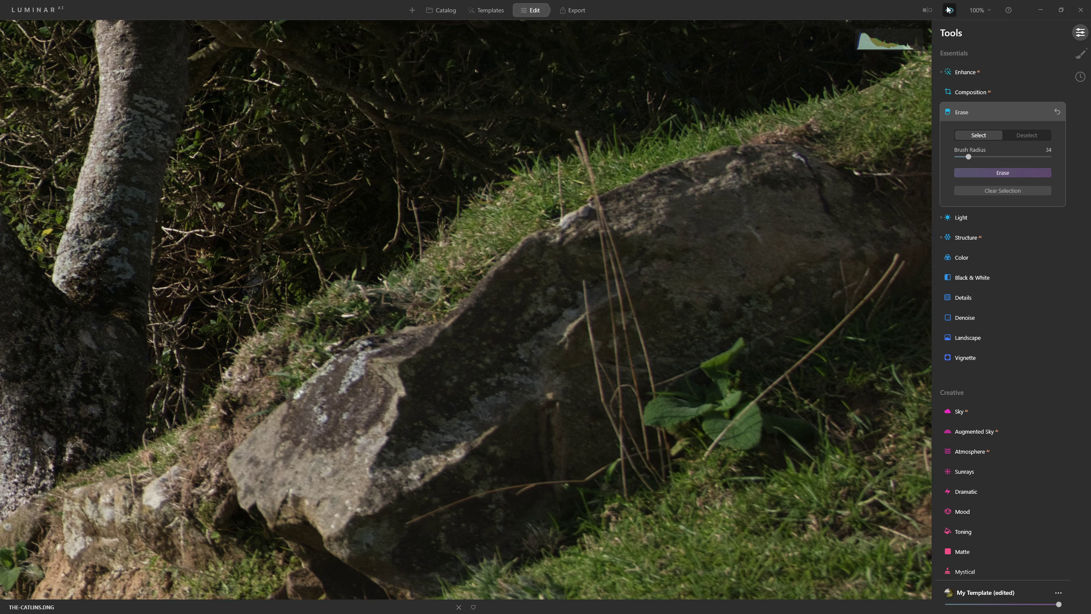
left_click(950, 9)
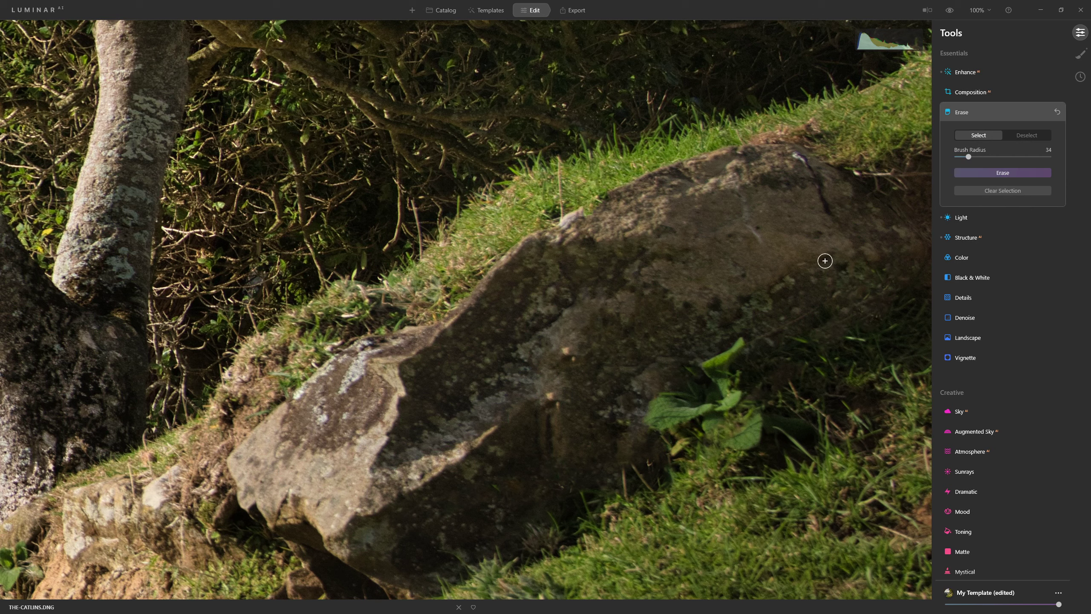
left_click(982, 13)
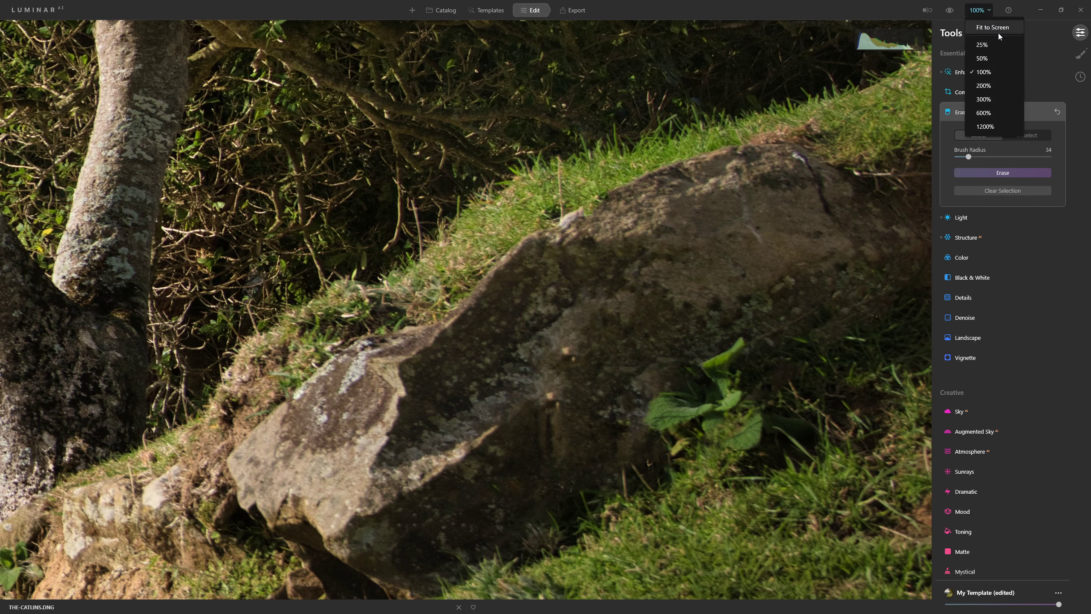
left_click(999, 32)
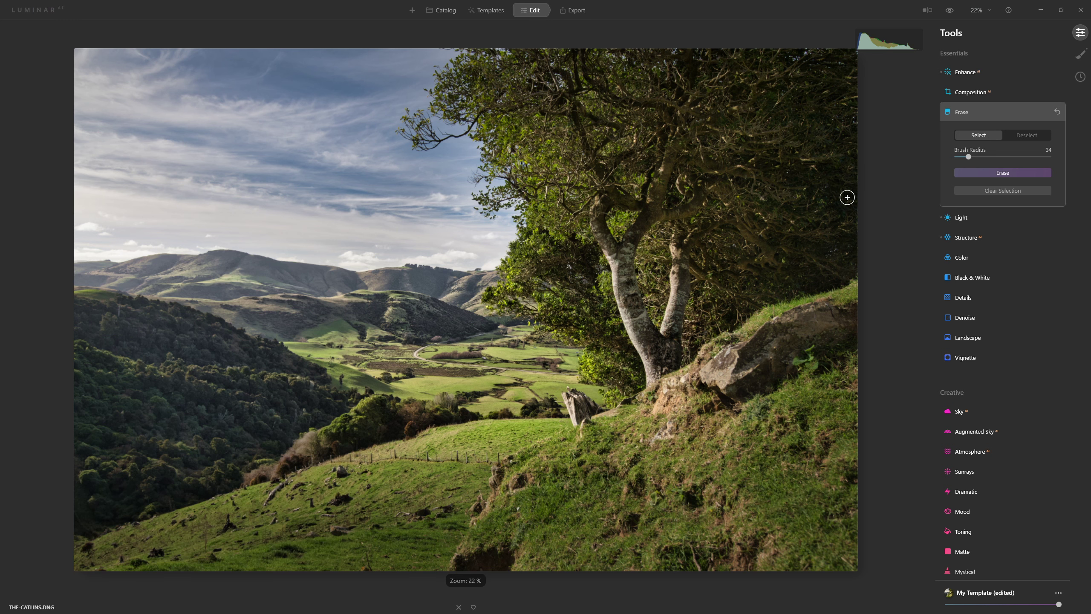
Compare the edited photo with the unedited original
left_click(951, 12)
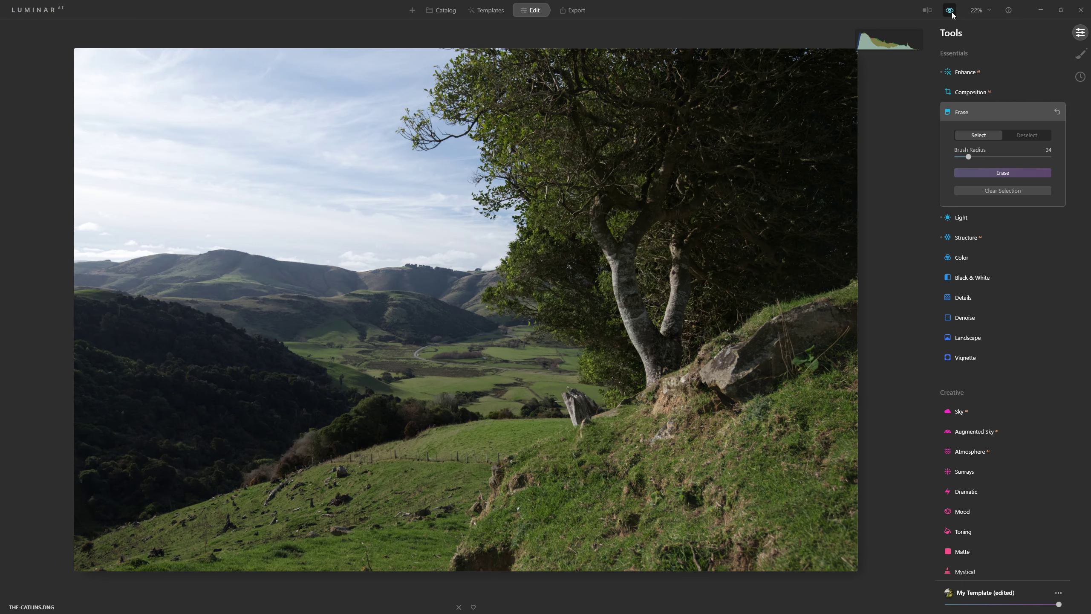
left_click(951, 12)
left_click(951, 12)
left_click(951, 12)
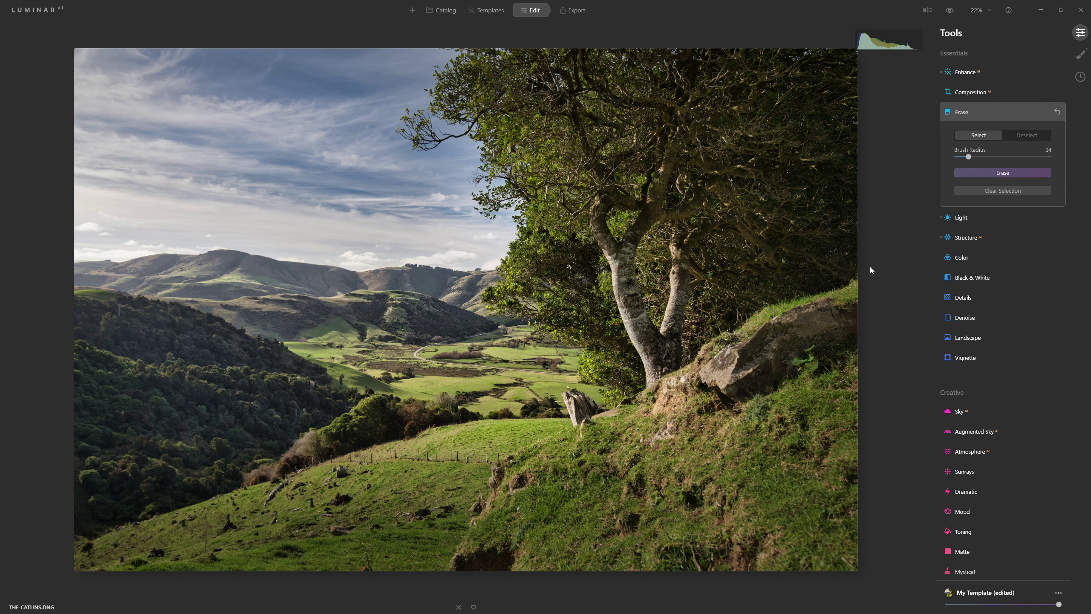
Apply Layered Fog with the Atmosphere tool, setting its depth to 100 and amount to 80
scroll(972, 324, "down", 1)
scroll(976, 297, "down", 3)
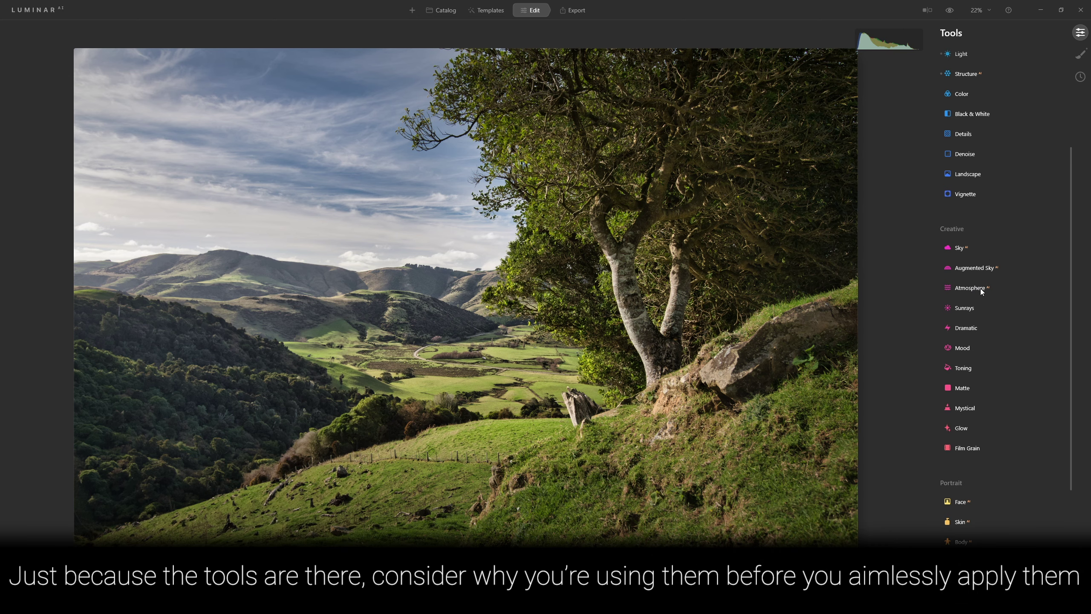
left_click(982, 288)
left_click(979, 225)
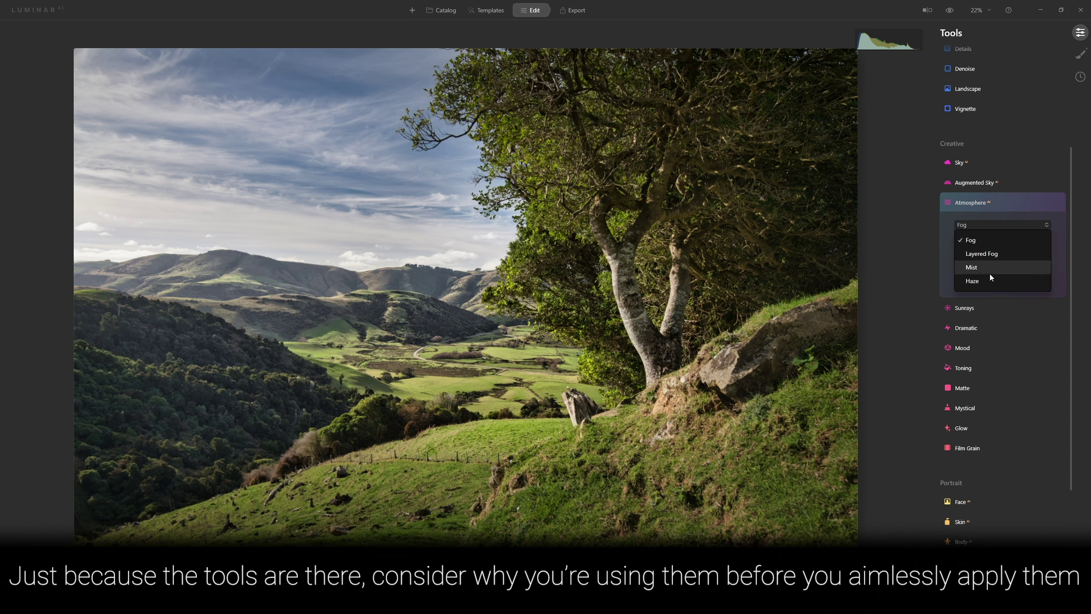
left_click(989, 254)
left_click_drag(974, 264, 1032, 266)
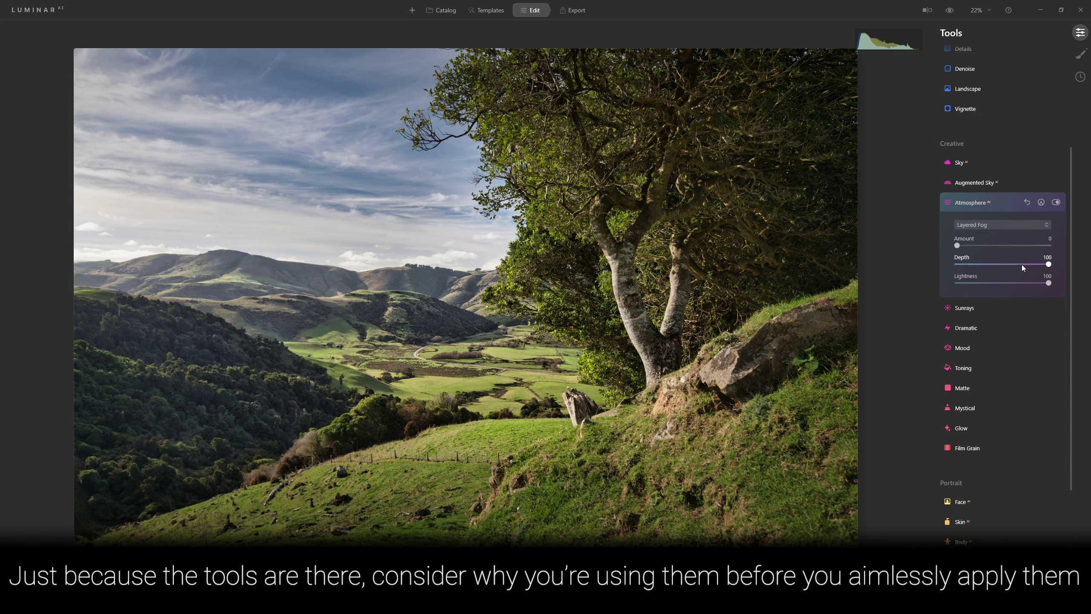
left_click_drag(958, 245, 1017, 251)
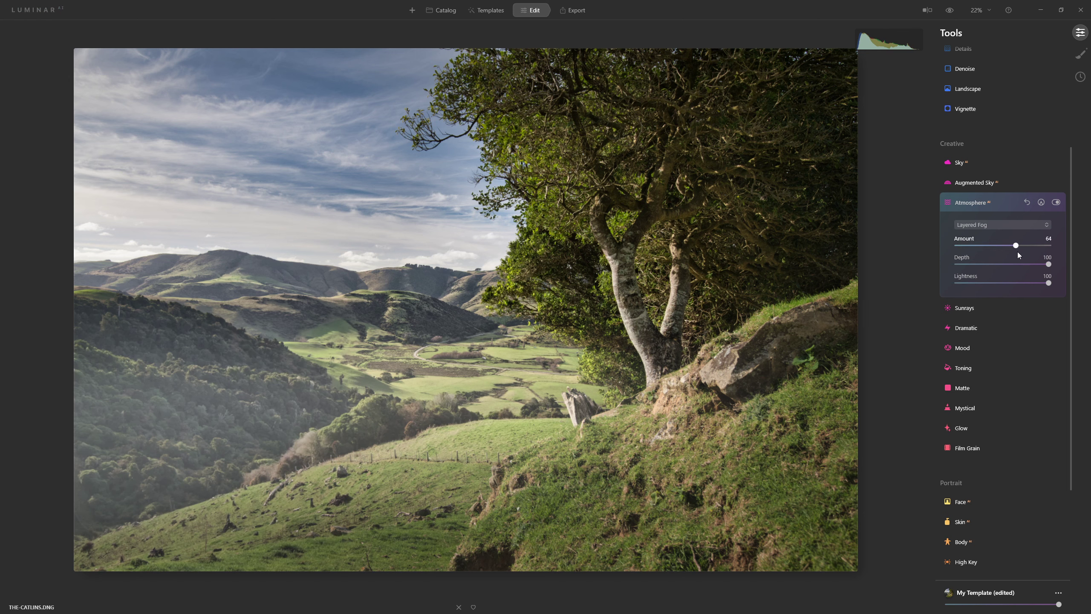
left_click_drag(1033, 250, 1066, 257)
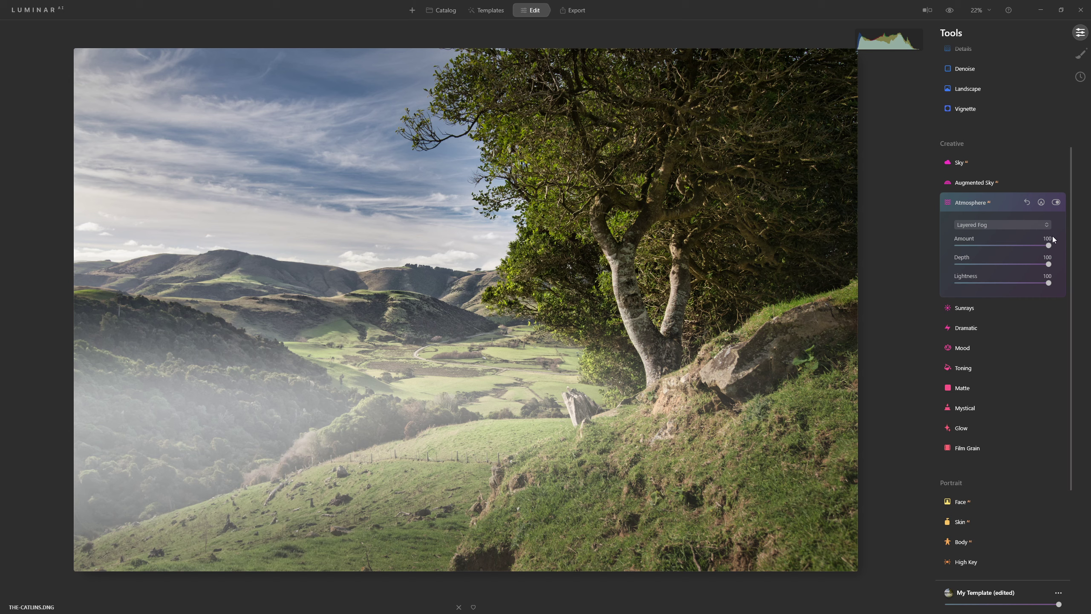
left_click_drag(1049, 245, 1033, 266)
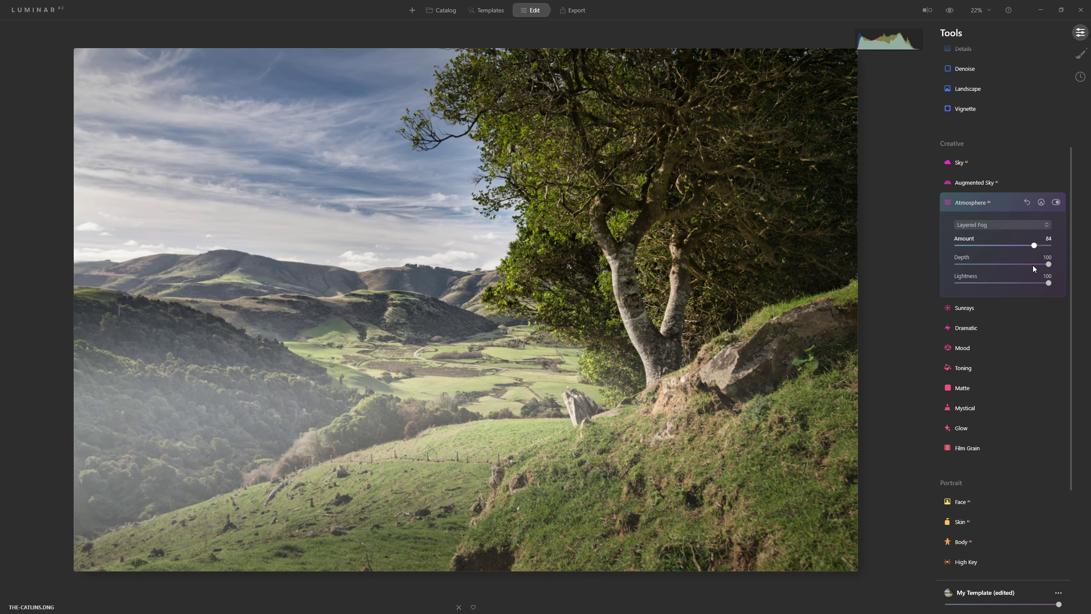
Start a paint mask for the fog, enlarge its brush radius to 364, and paint across the valley to the wooded hillside
left_click(1041, 203)
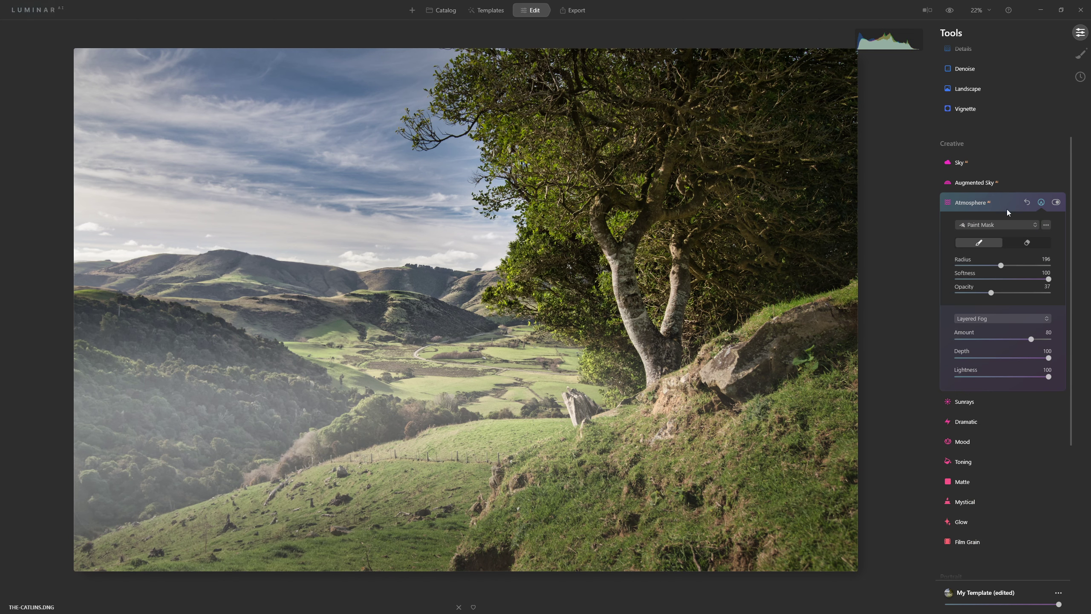
key("bracketright")
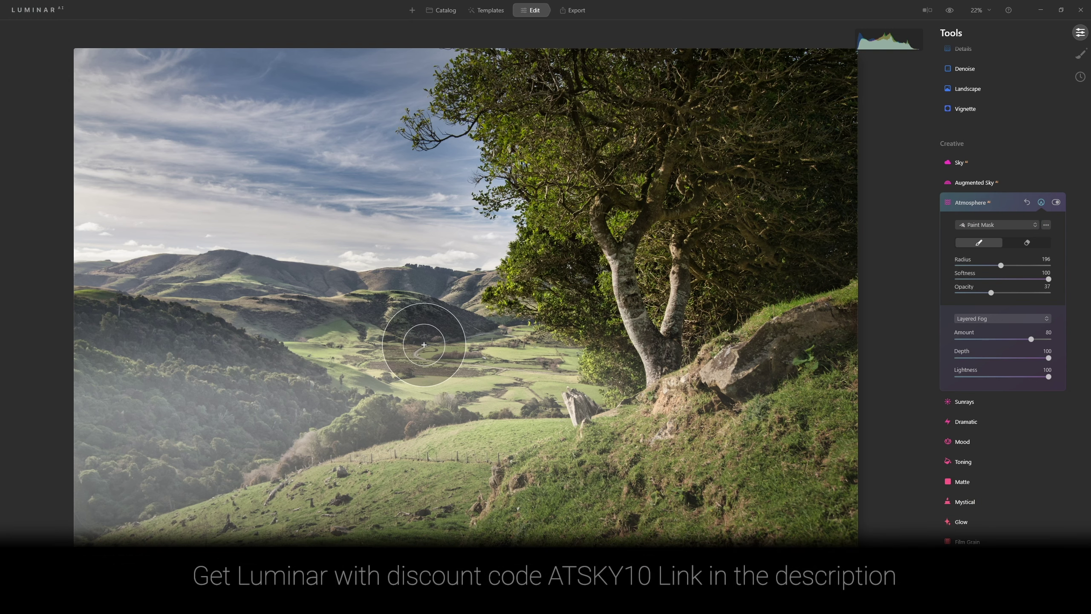
key("bracketright")
key("bracketright")
key("bracketright")
key("bracketright")
key("bracketright")
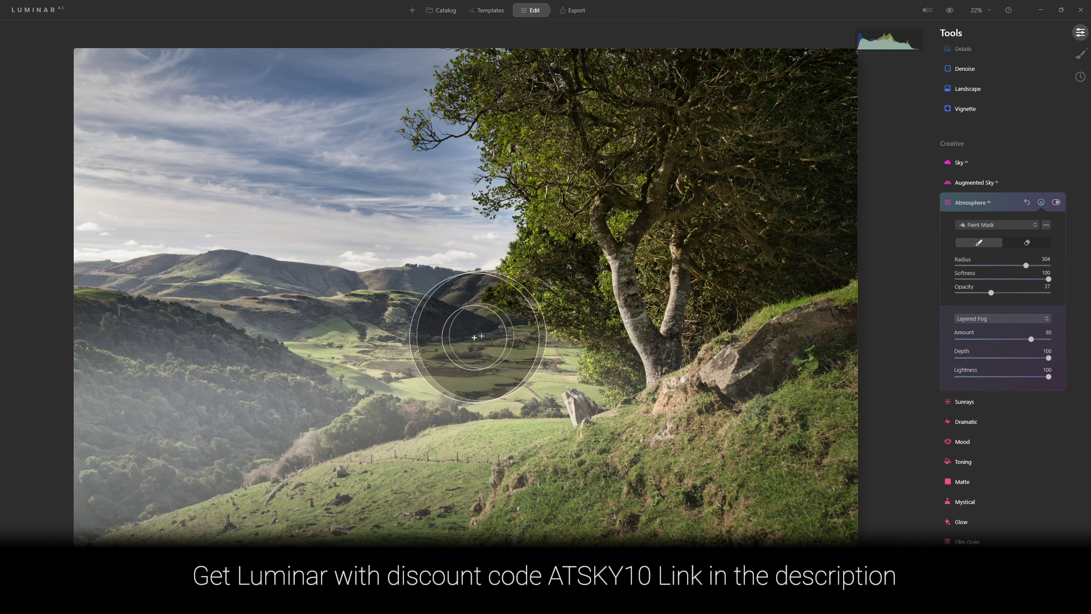
key("bracketright")
key("bracketright")
mouse_move(593, 370)
left_mouse_down()
mouse_move(525, 356)
mouse_move(92, 414)
left_mouse_up()
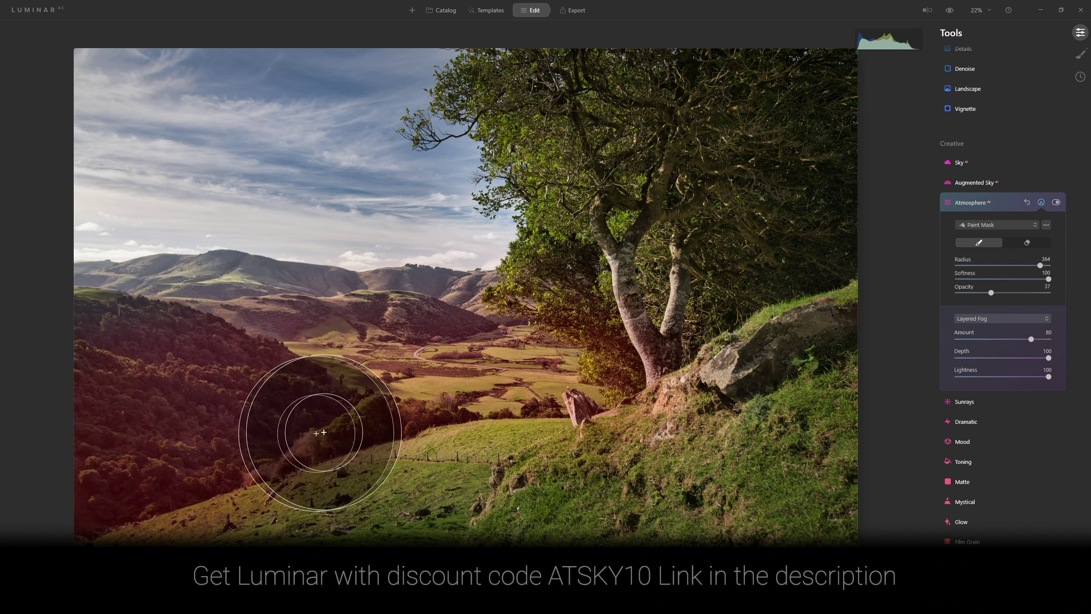
Reduce the fog mask's brush radius to 316 and paint more fog over the wooded hillside and across the valley
key("ctrl+z")
key("bracketleft")
key("bracketleft")
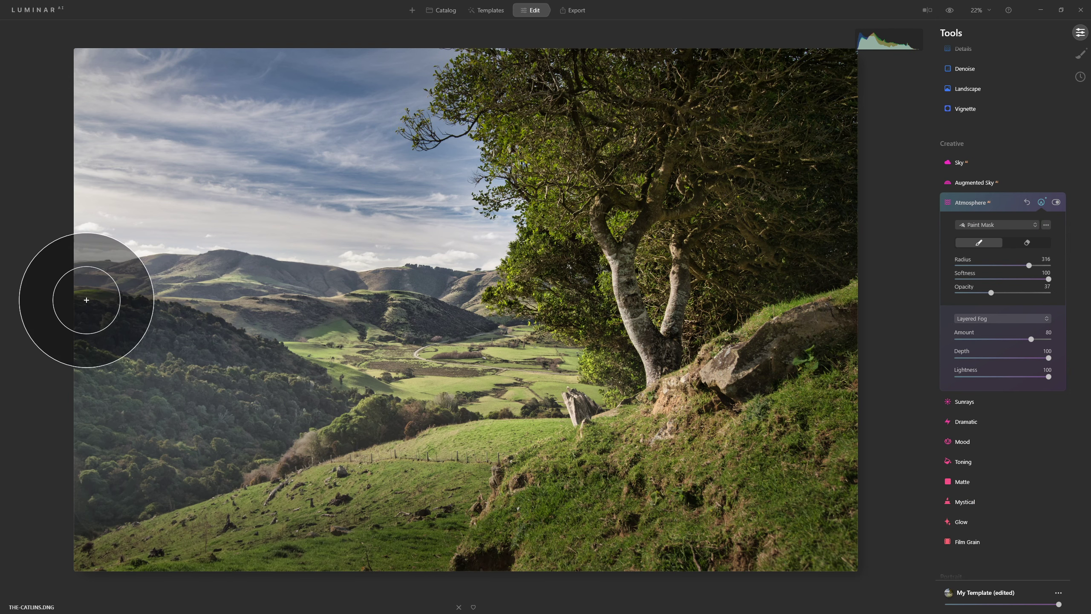
mouse_move(87, 300)
left_mouse_down()
mouse_move(288, 353)
mouse_move(106, 332)
mouse_move(301, 355)
mouse_move(171, 321)
mouse_move(162, 332)
mouse_move(367, 363)
left_mouse_up()
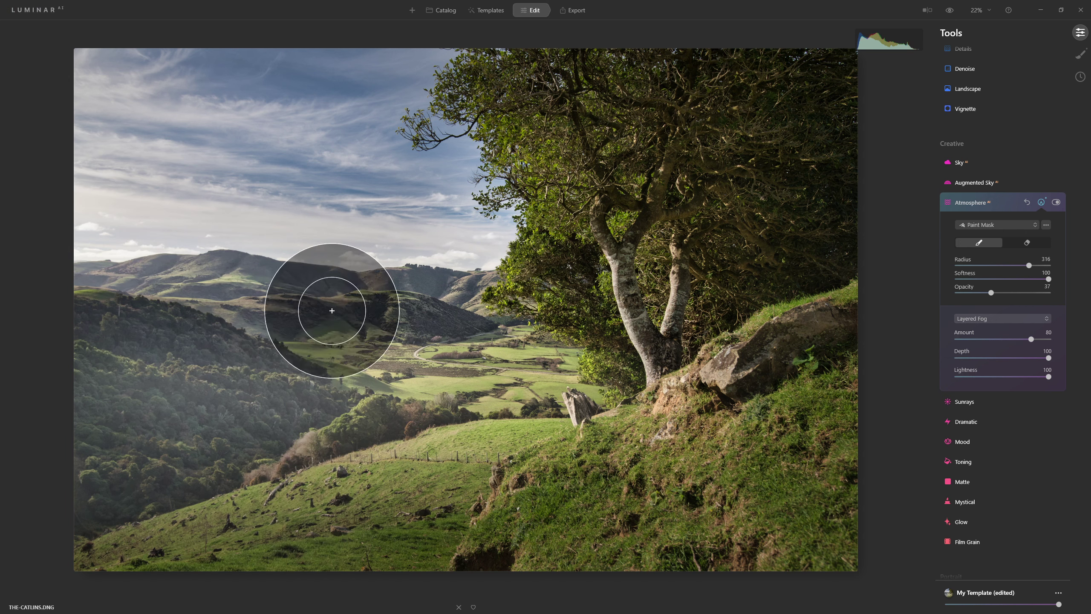
mouse_move(514, 376)
left_mouse_down()
mouse_move(418, 389)
mouse_move(464, 397)
mouse_move(386, 397)
mouse_move(353, 461)
mouse_move(243, 426)
mouse_move(316, 428)
mouse_move(320, 366)
mouse_move(419, 349)
mouse_move(522, 306)
left_mouse_up()
Add Sunrays with an amount of 49 and place the sun center outside the photo, beyond the sky's left edge
left_click(965, 401)
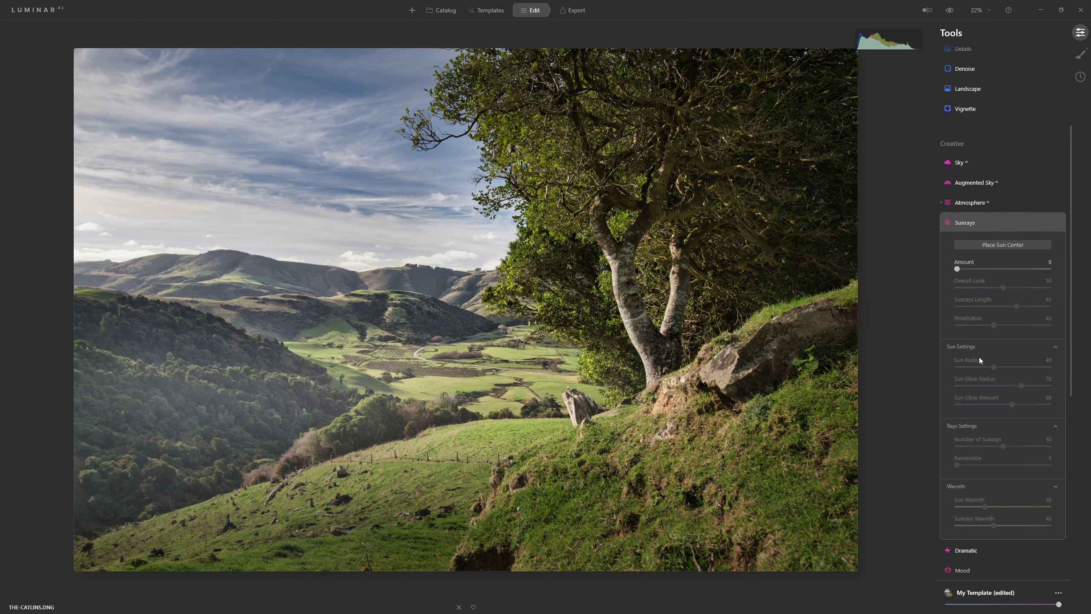
left_click(989, 244)
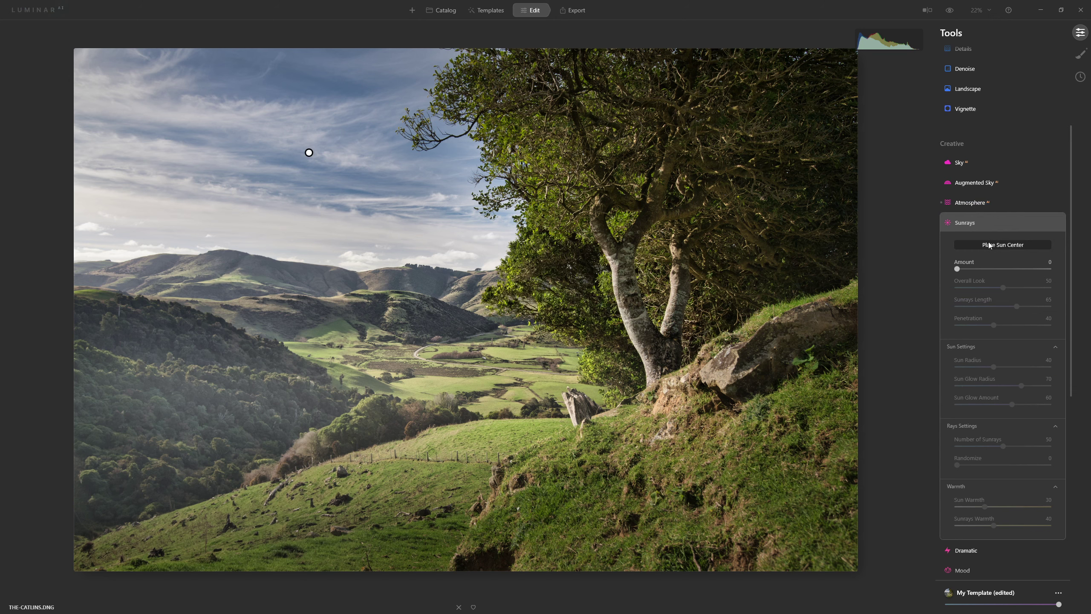
left_click_drag(958, 269, 1002, 277)
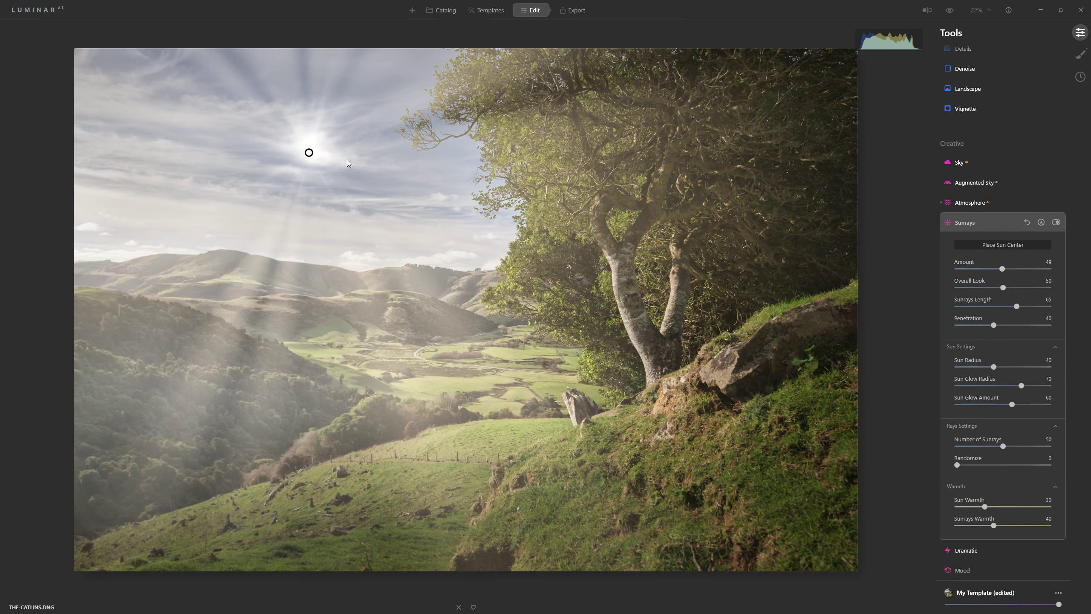
left_click_drag(311, 152, 3, 144)
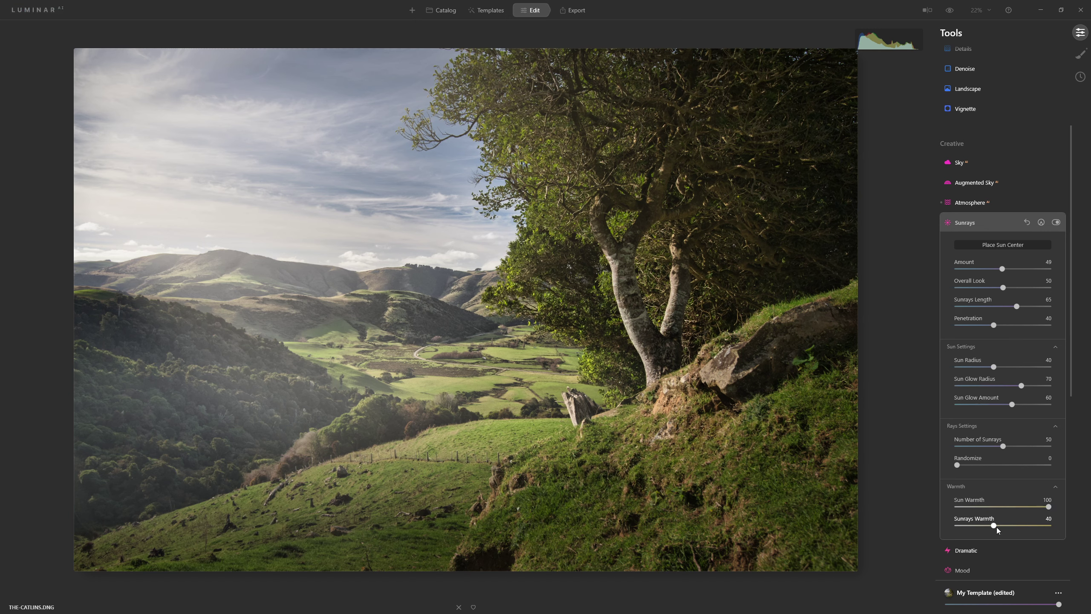
Refine the sunrays with Sun Warmth 100, Sunrays Warmth 56, Number of Sunrays 52, Sunrays Length 74 and Overall Look 61
left_click_drag(1020, 526, 1033, 526)
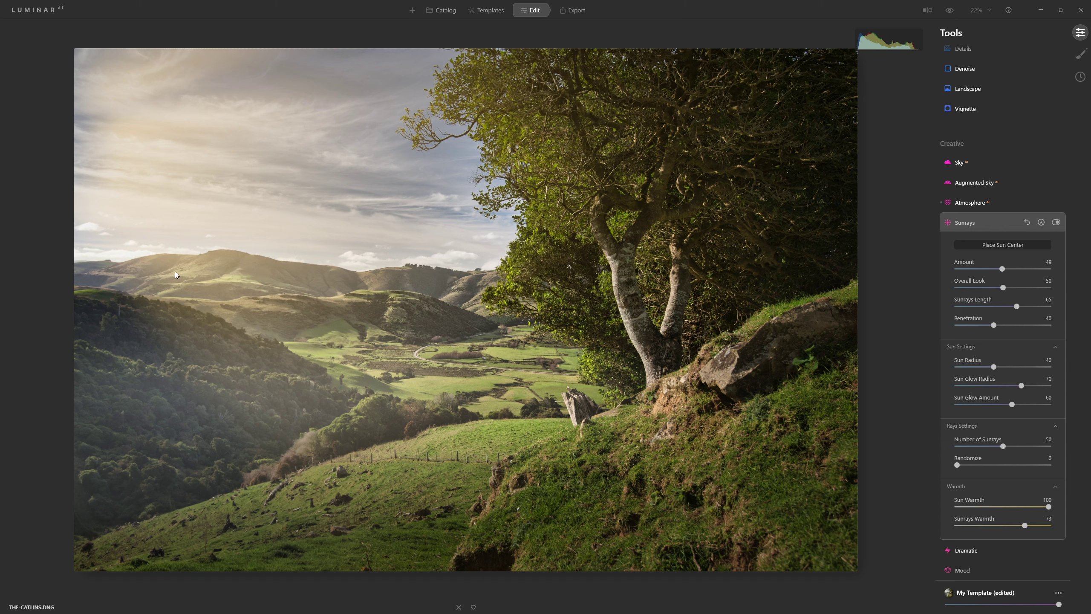
left_click_drag(1025, 525, 1009, 525)
left_click_drag(1003, 446, 957, 446)
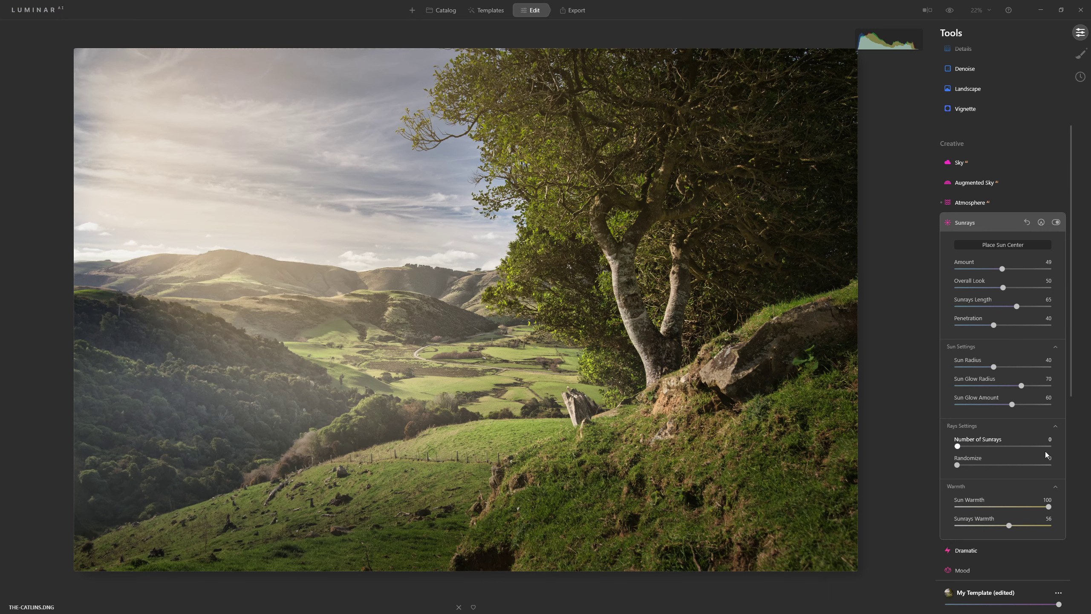
left_click_drag(958, 445, 1005, 446)
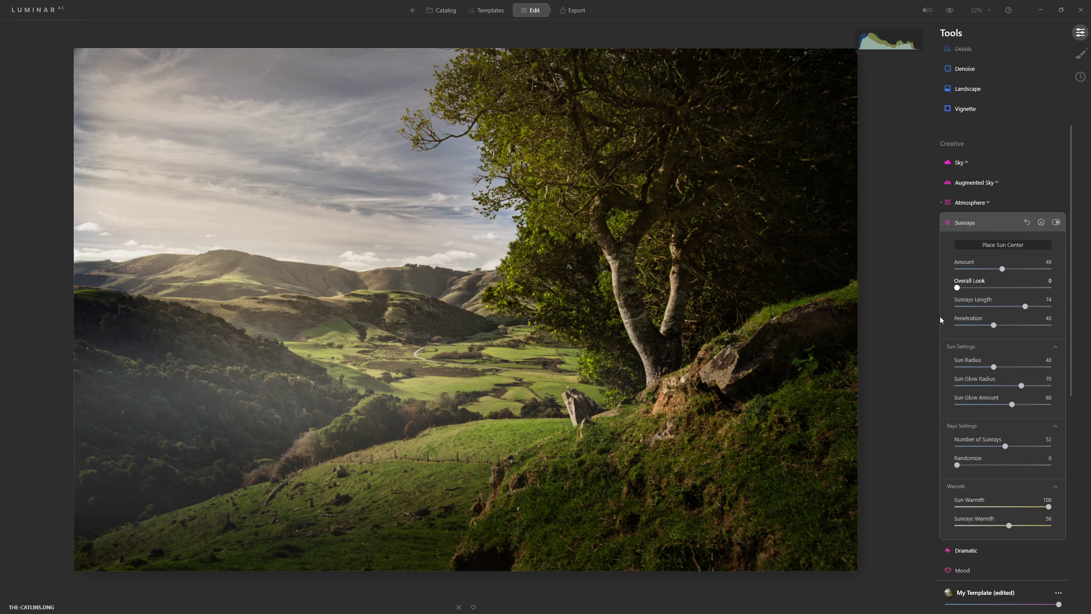
left_click_drag(979, 311, 1055, 305)
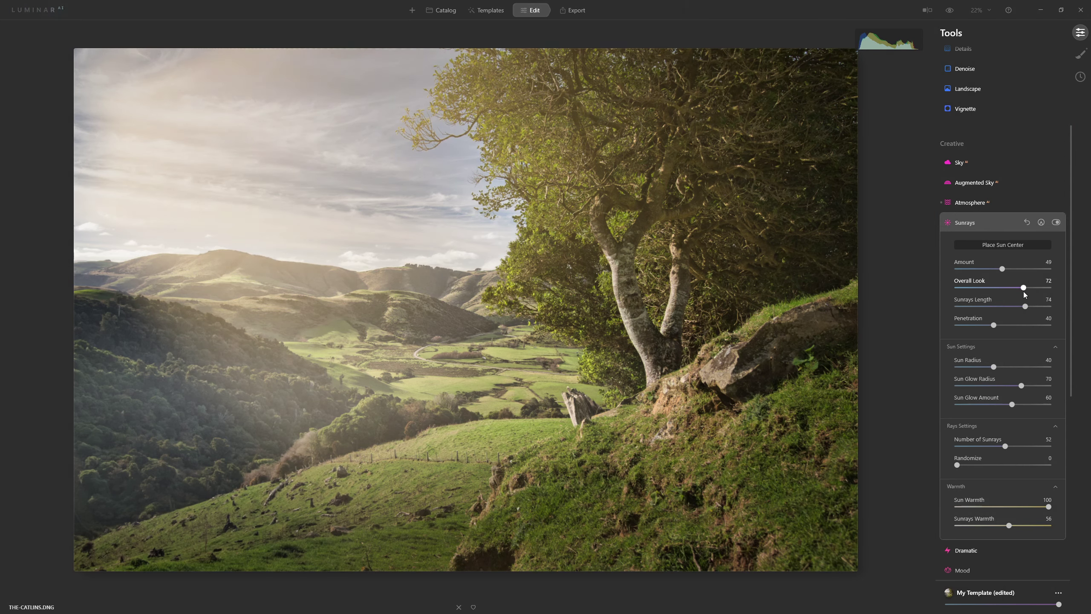
left_click_drag(1022, 294, 1012, 293)
Start a paint mask for the sunrays with brush opacity 25 and paint over the distant hills at the photo's left edge
left_click(1041, 222)
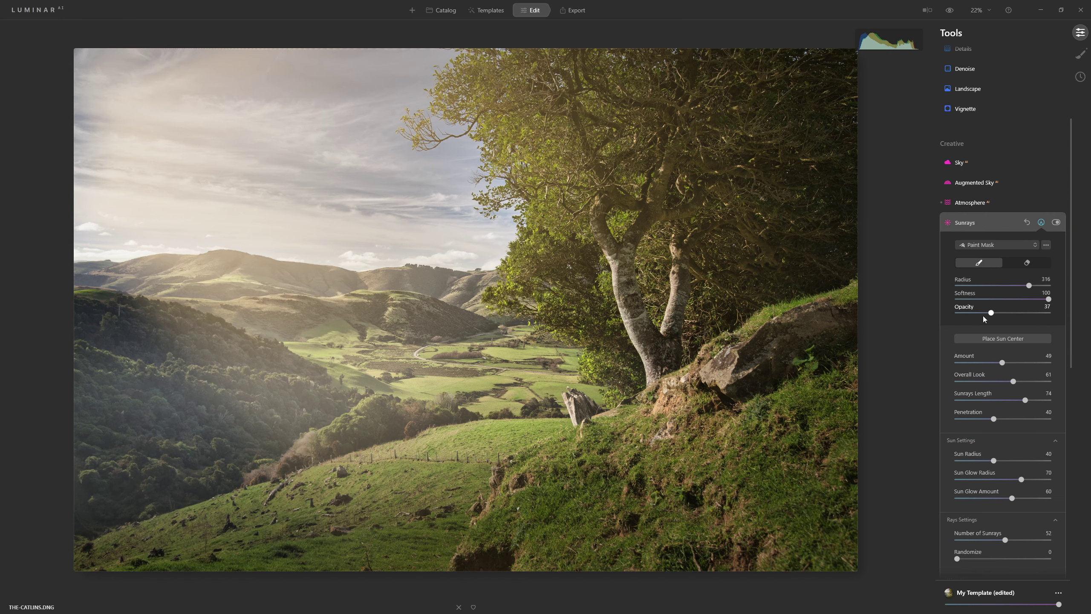
left_click_drag(988, 313, 980, 315)
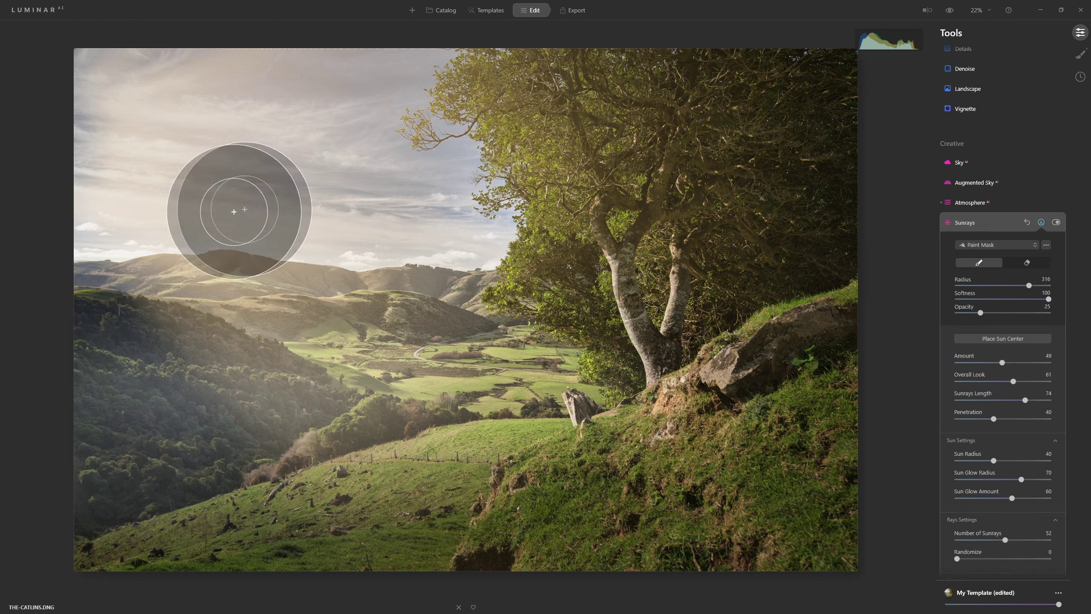
left_click(91, 241)
mouse_move(163, 268)
left_mouse_down()
mouse_move(294, 319)
mouse_move(542, 363)
mouse_move(344, 334)
mouse_move(80, 269)
left_mouse_up()
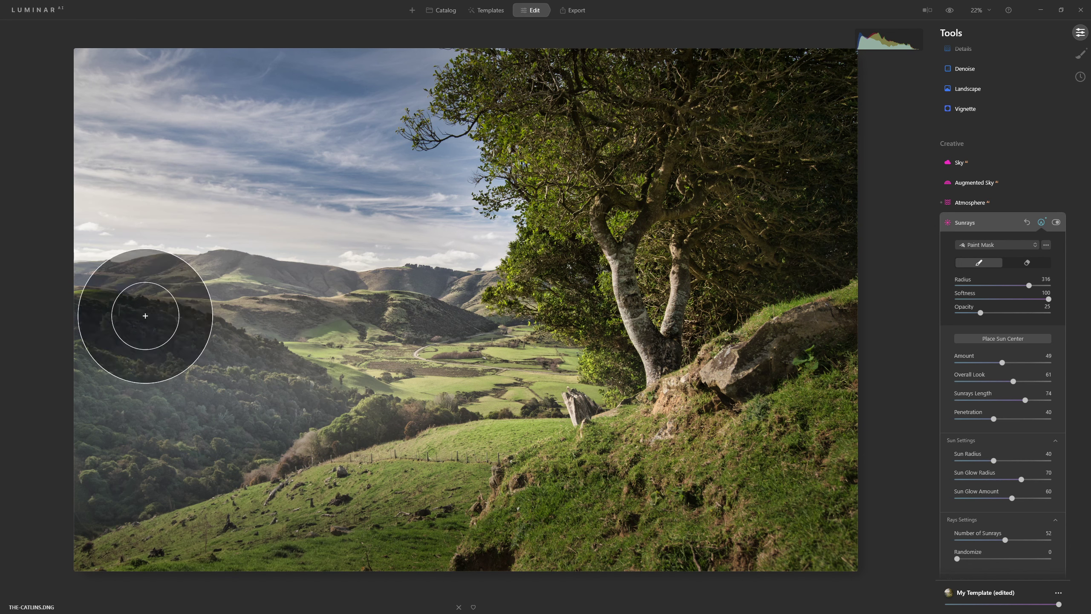
Set the sunrays mask's brush radius to 292 and paint from the distant hills across the wooded slope and lower grass
key("bracketright")
key("bracketright")
key("bracketright")
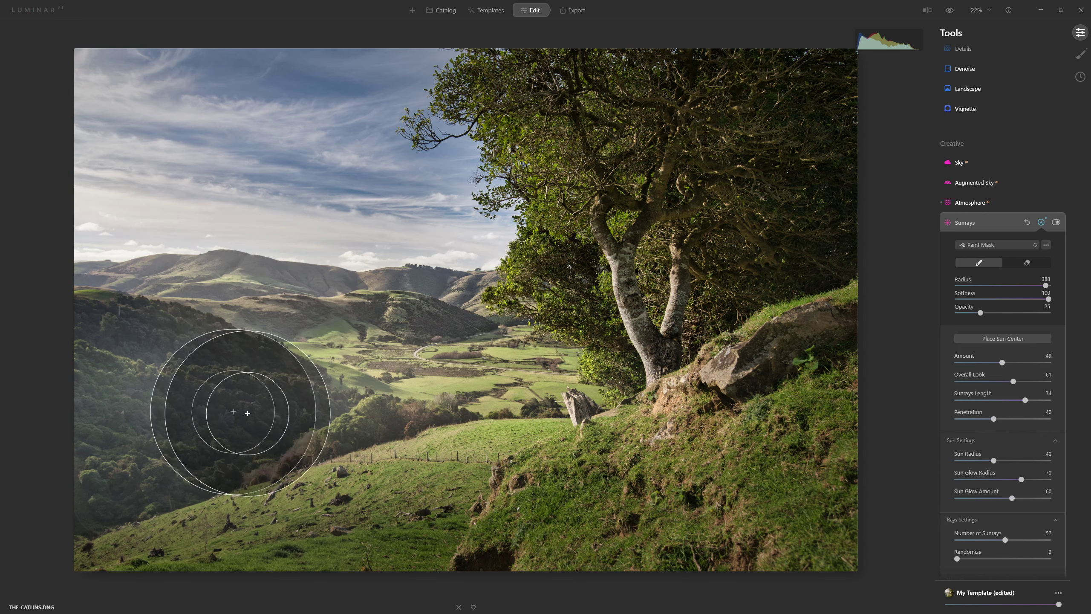
key("bracketleft")
key("bracketleft")
key("bracketleft")
key("bracketleft")
key("bracketleft")
key("bracketleft")
key("bracketleft")
key("bracketleft")
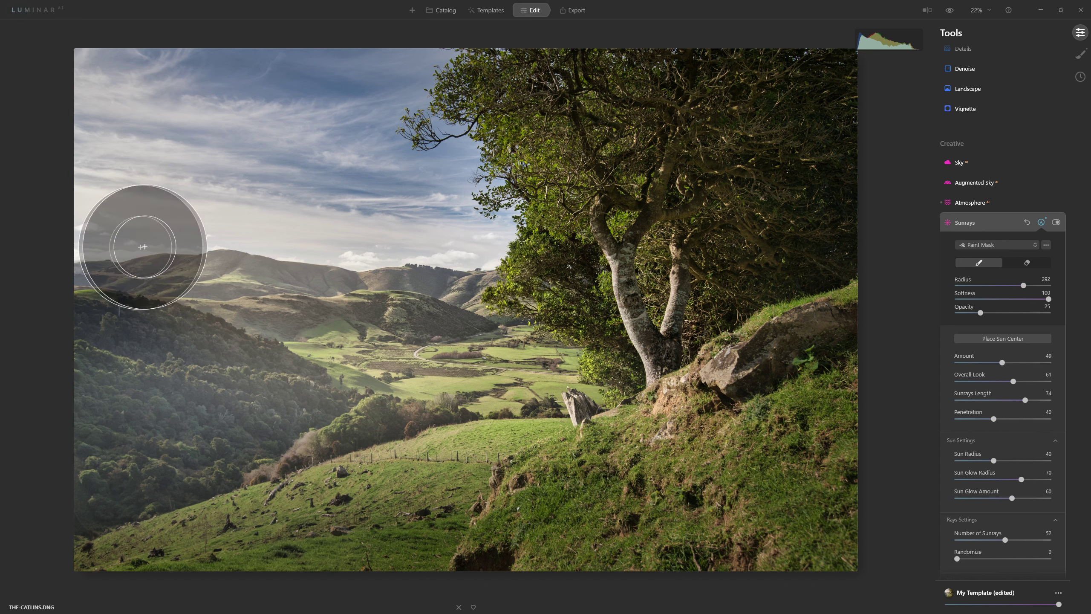
mouse_move(109, 288)
left_mouse_down()
mouse_move(313, 338)
mouse_move(188, 309)
mouse_move(323, 356)
mouse_move(463, 535)
left_mouse_up()
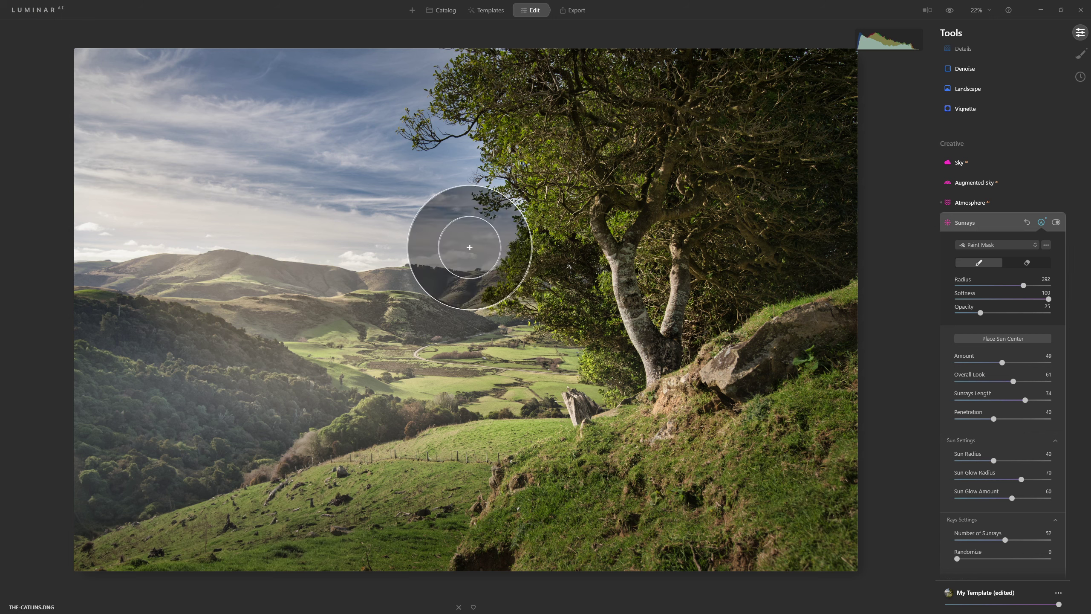
Compare the photo with fog and sunrays applied against the unedited original
left_click(950, 10)
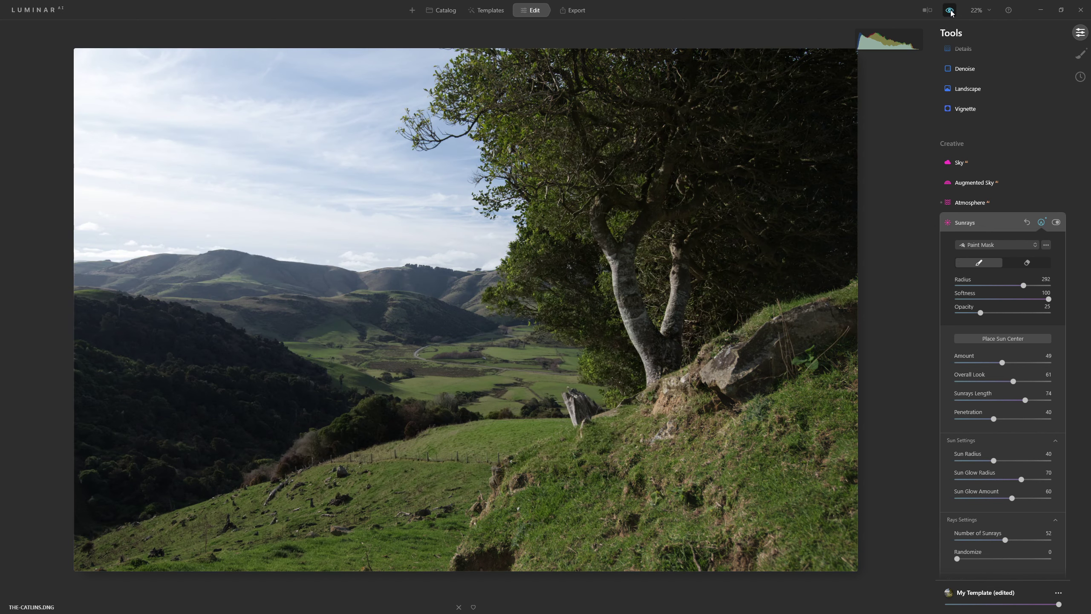
left_click(950, 11)
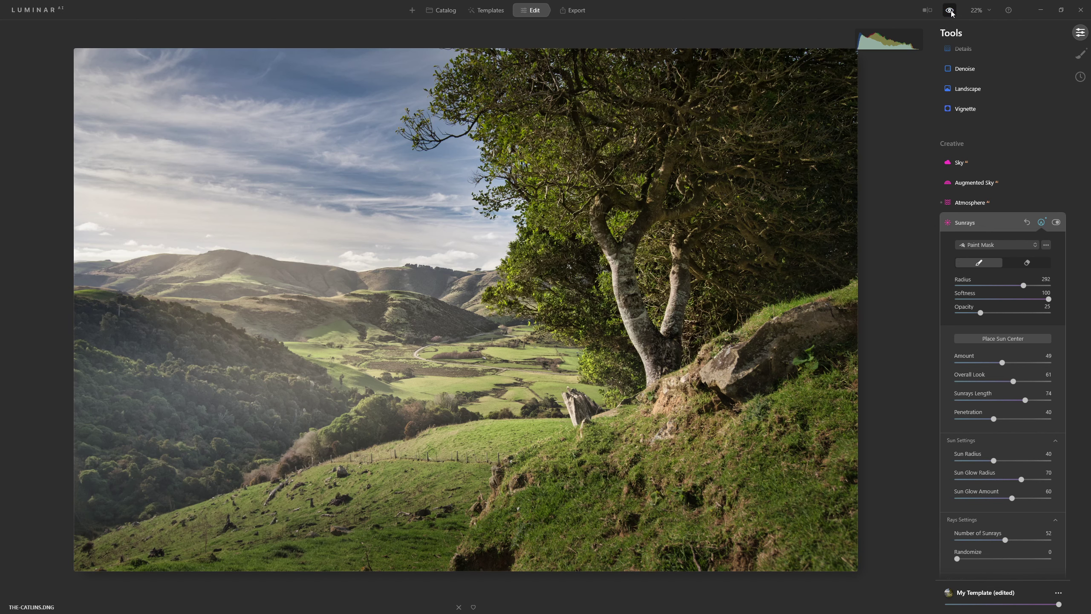
left_click(950, 11)
left_click(950, 11)
Slightly reduce the green, cyan and yellow saturation in the Color tool's HSL adjustments
scroll(1022, 190, "up", 4)
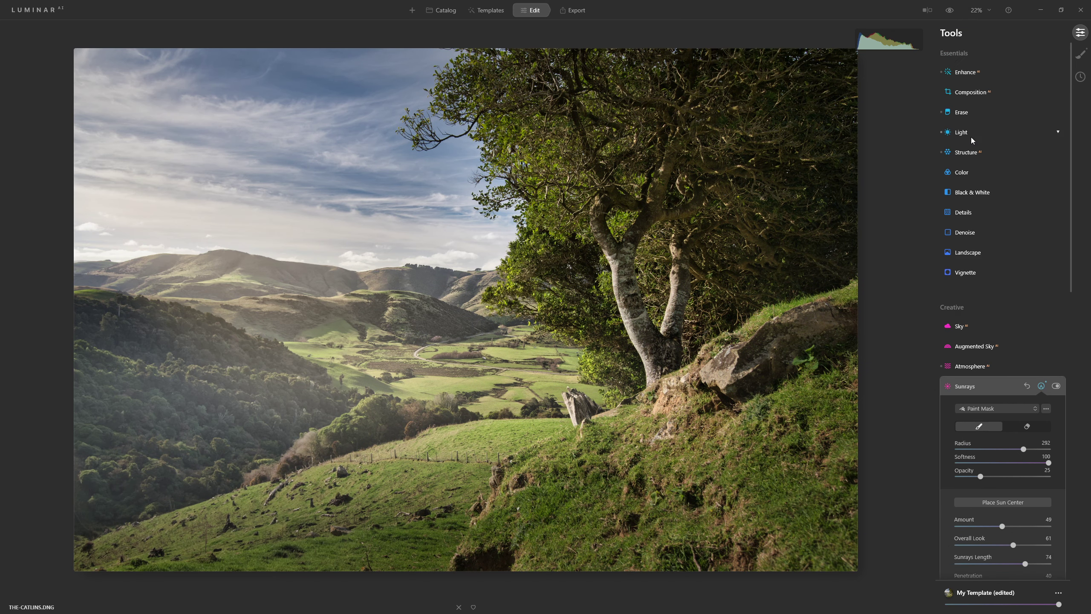
left_click(970, 174)
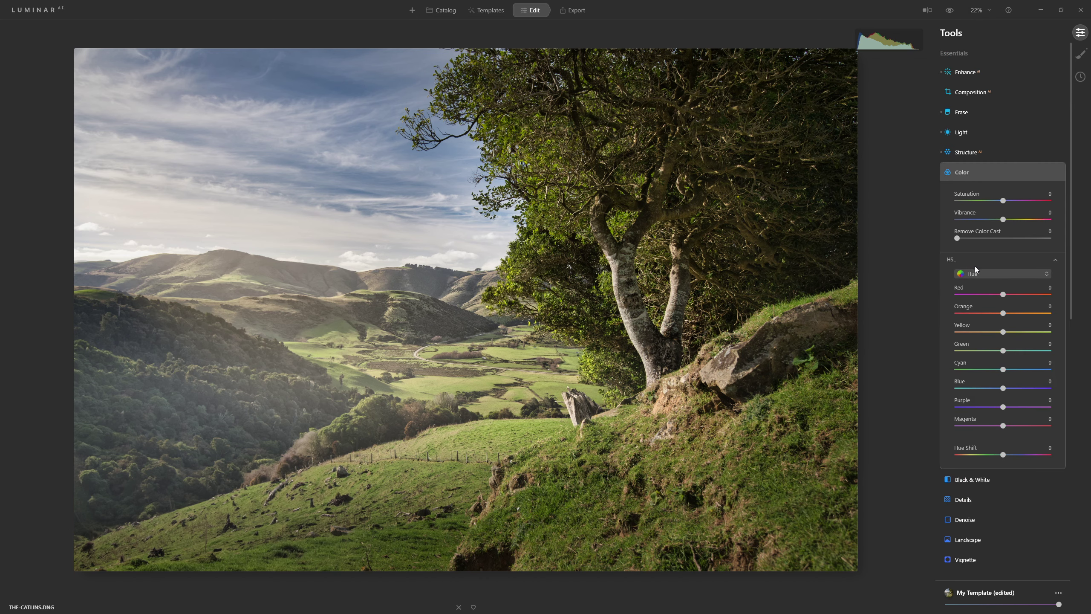
left_click(999, 277)
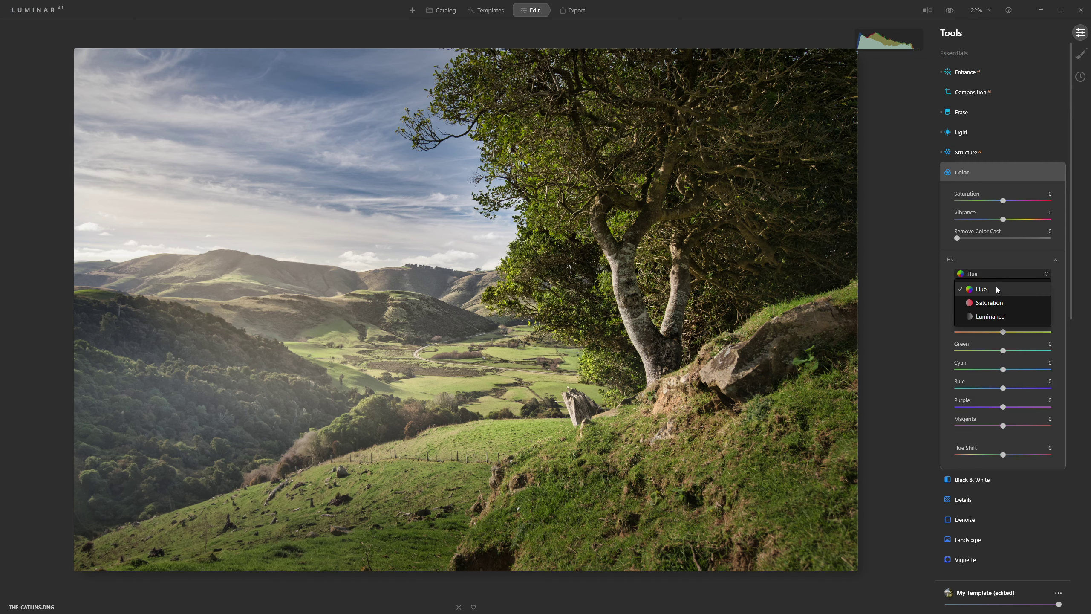
left_click(996, 303)
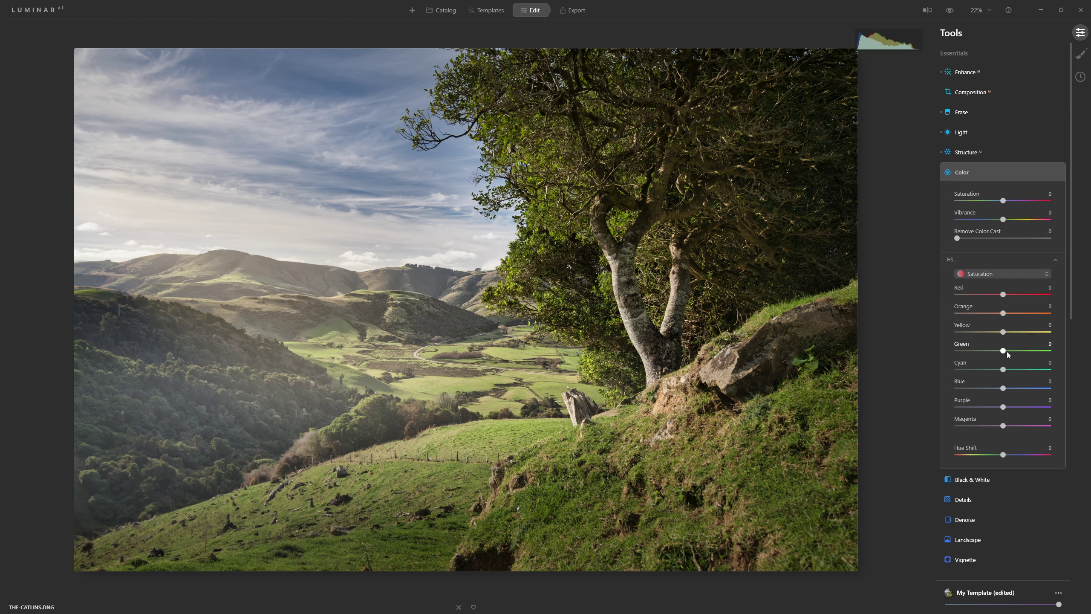
mouse_move(1003, 352)
left_mouse_down()
mouse_move(938, 359)
mouse_move(992, 363)
left_mouse_up()
left_click_drag(1004, 365, 990, 365)
left_click_drag(1004, 332, 996, 332)
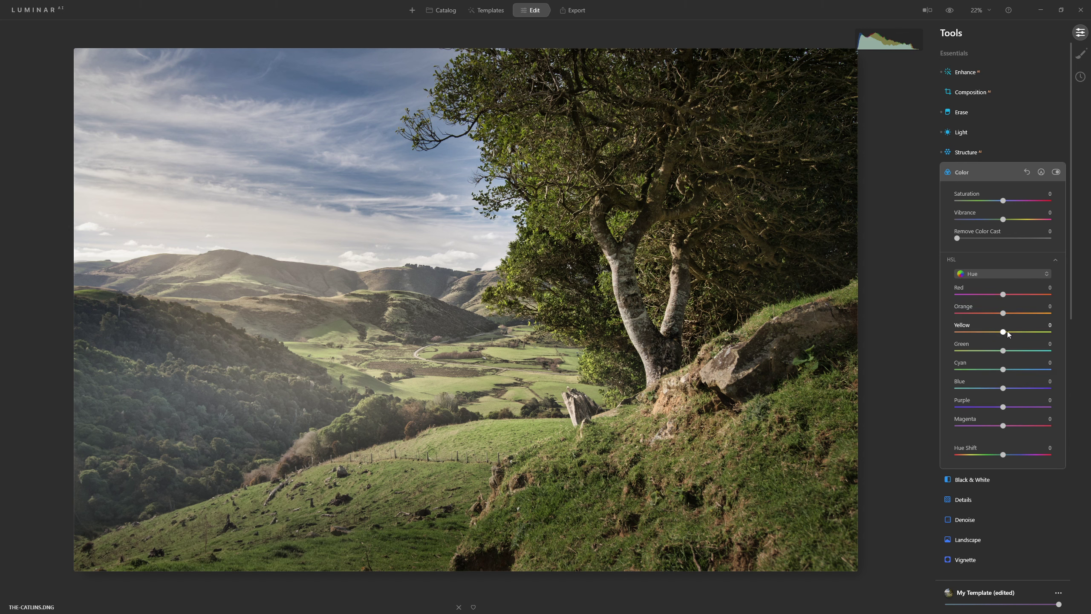
Shift the yellow hue slightly toward orange in the Color tool's HSL adjustments and compare the photo with and without the Color edits
left_click_drag(1003, 334, 995, 334)
left_click_drag(996, 363, 1001, 339)
left_click(1056, 172)
left_click(1055, 172)
left_click(1004, 175)
Apply the Santa Barbara LUT to the photo with the Mood tool
left_click(962, 426)
scroll(995, 387, "down", 2)
left_click(995, 346)
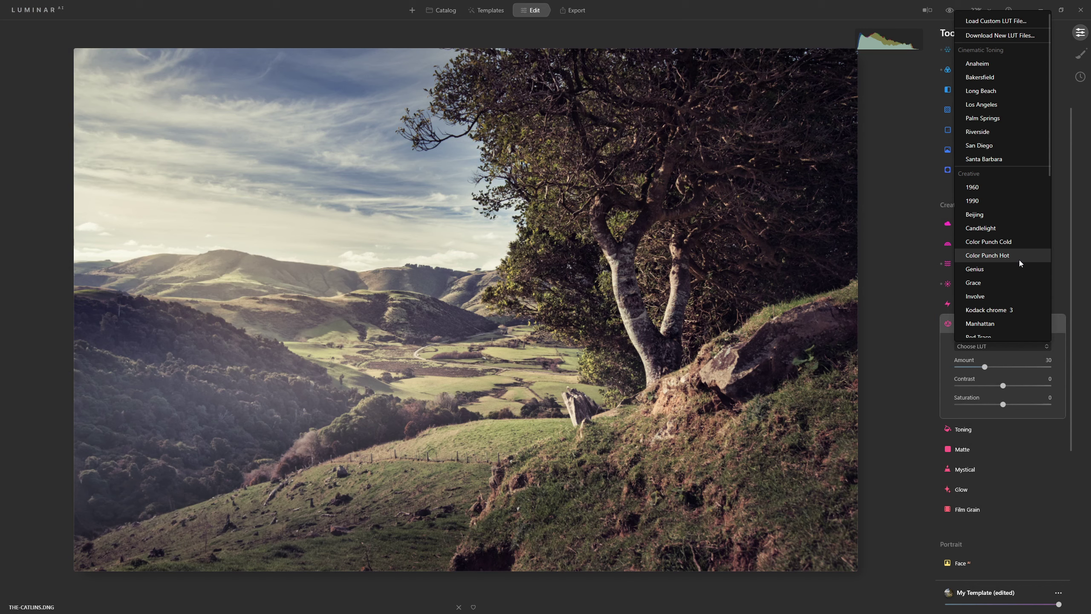
left_click(991, 158)
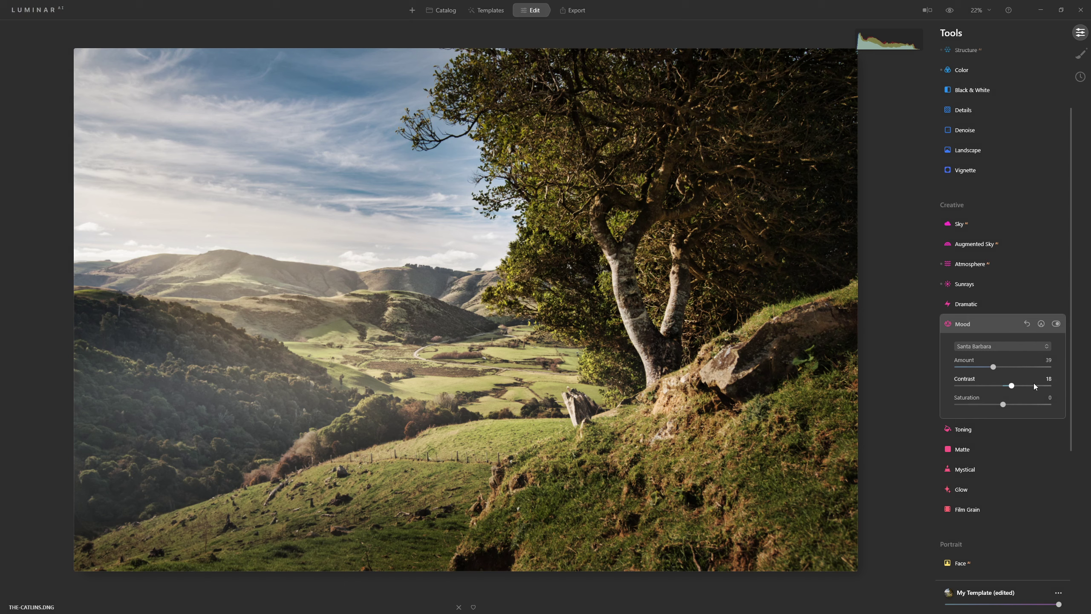
Fine-tune the Santa Barbara look with slightly raised contrast and saturation and a reduced amount
left_click_drag(1014, 385, 1009, 386)
left_click_drag(1006, 410, 1011, 410)
left_click(1057, 323)
left_click(1056, 324)
left_click_drag(993, 367, 976, 367)
Reduce the amount of fog in the Atmosphere tool
left_click(979, 265)
left_click_drag(1033, 306, 1012, 322)
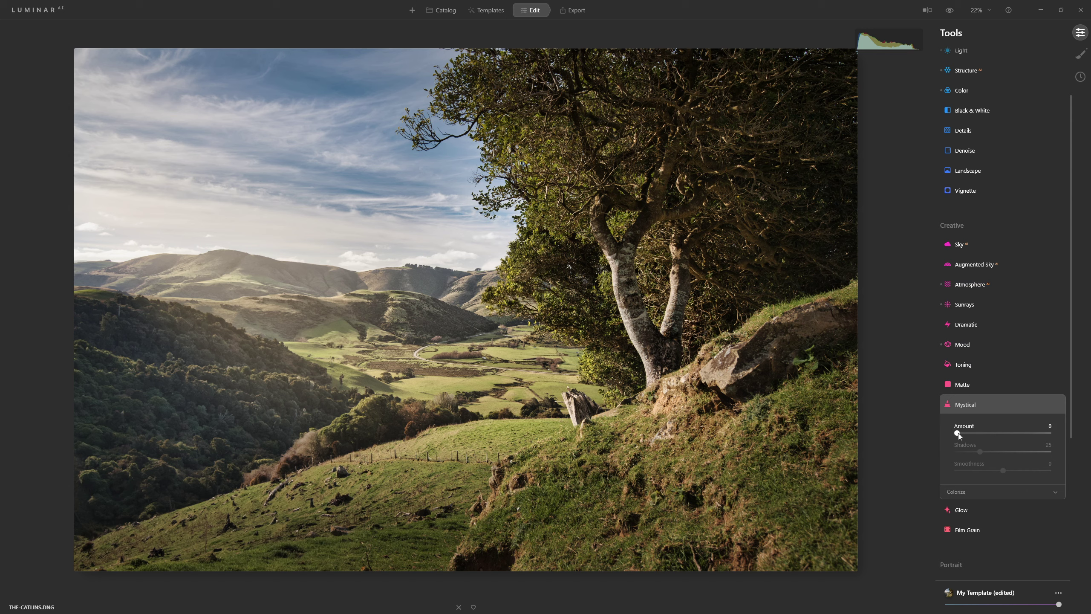
Apply the Mystical effect with an amount of 32 and compare the photo with and without it
left_click_drag(958, 433, 970, 432)
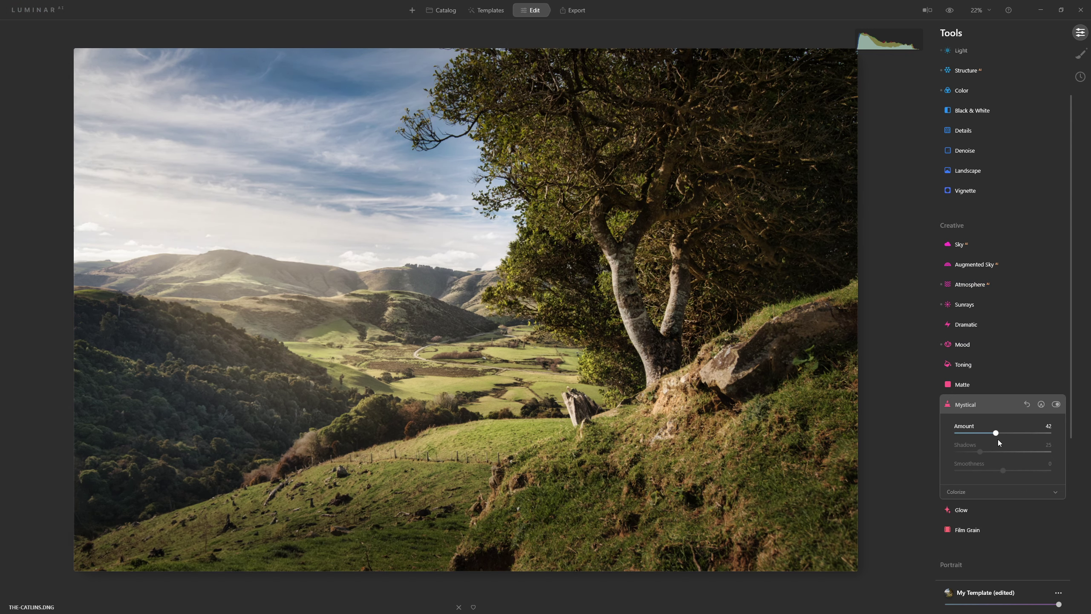
left_click_drag(1012, 445, 1033, 447)
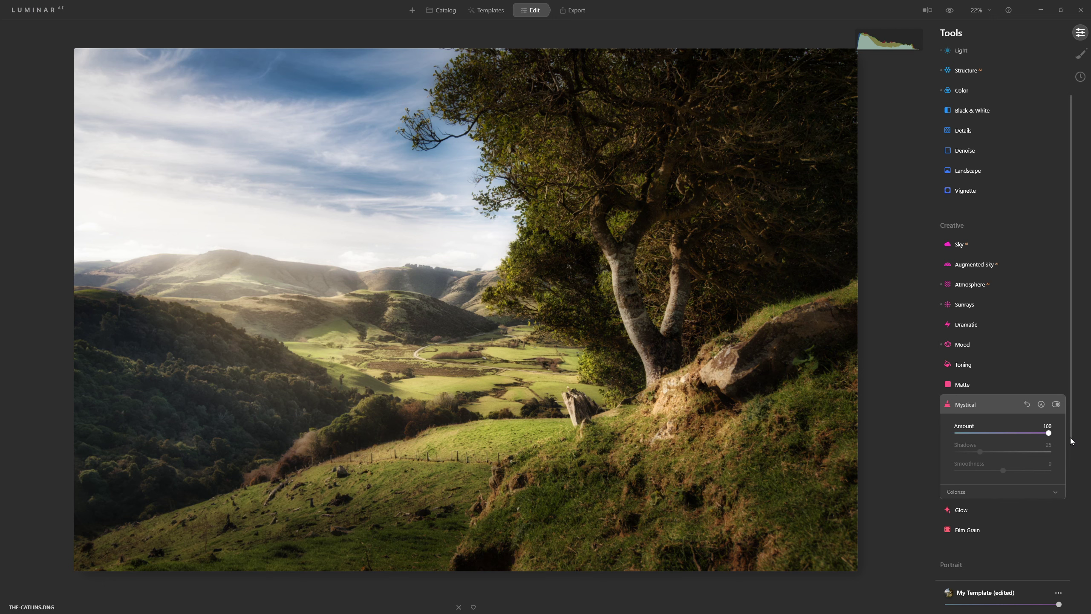
left_click_drag(1047, 436, 982, 434)
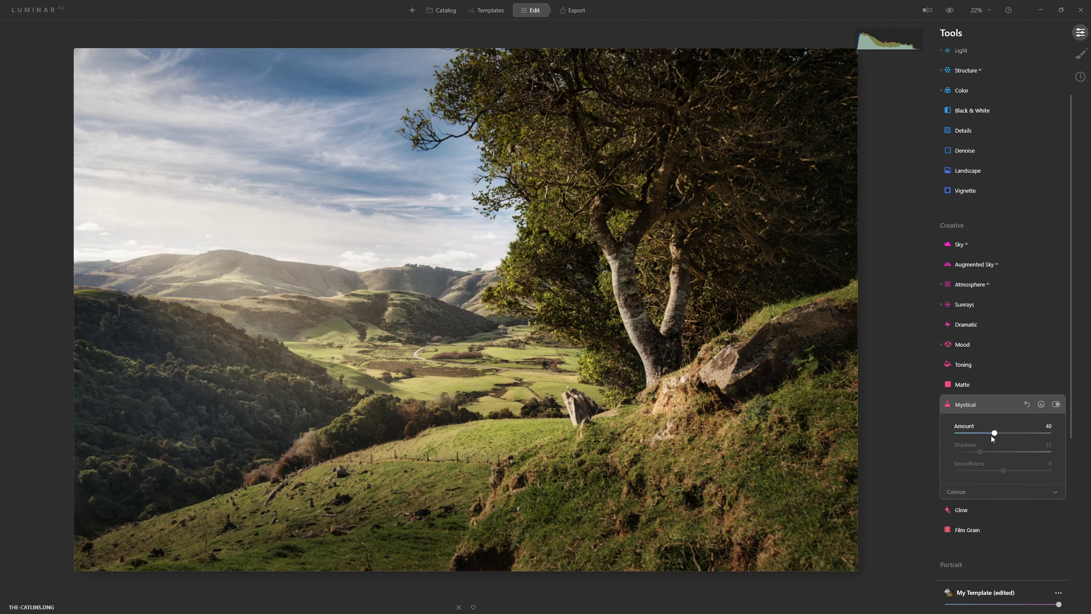
left_click_drag(989, 439, 988, 439)
left_click(1057, 405)
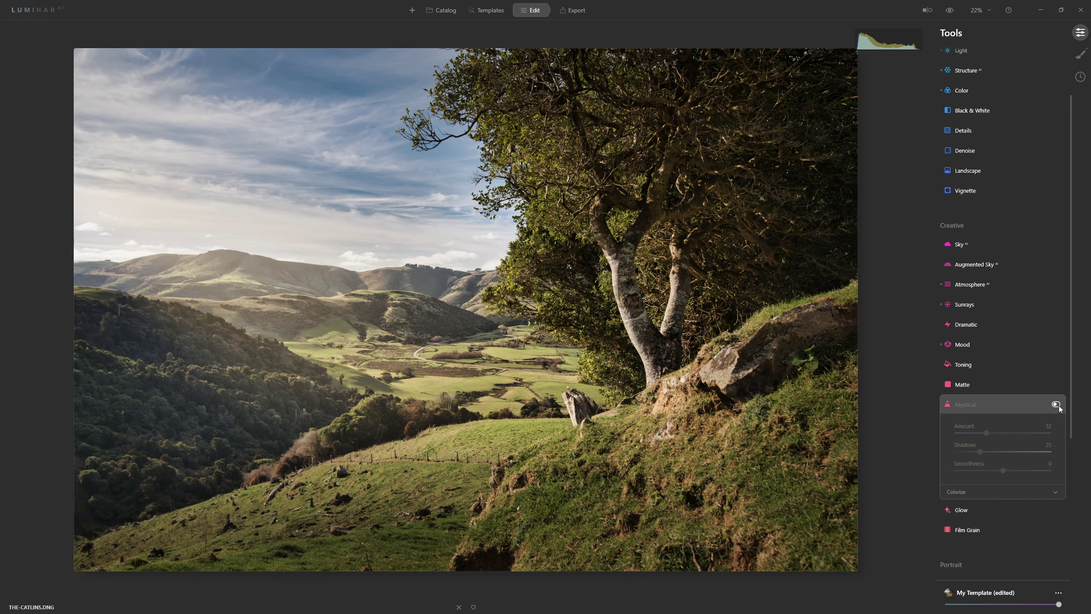
left_click(1057, 405)
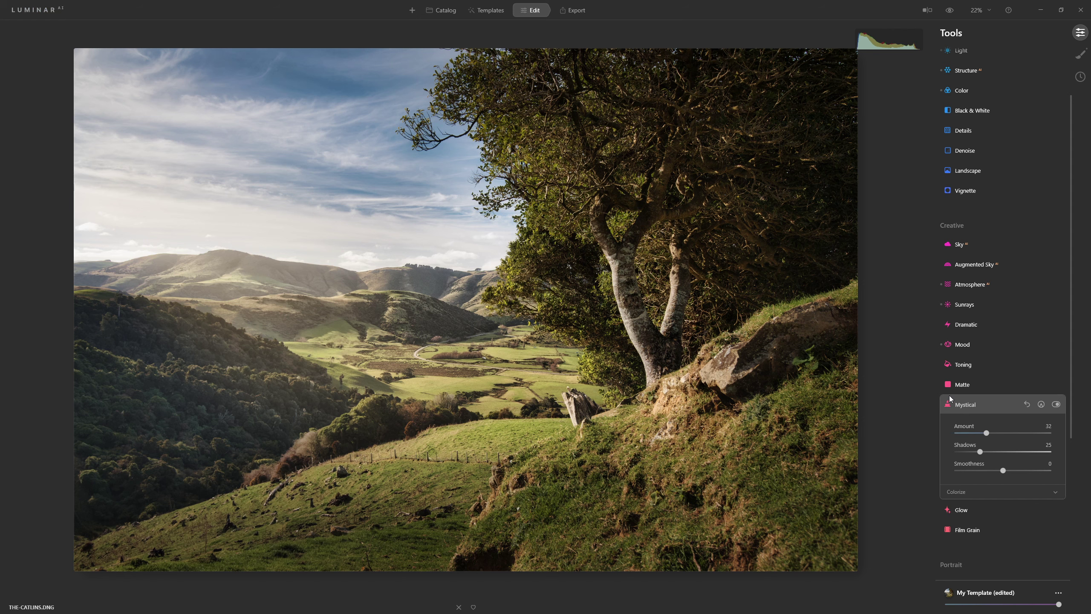
Compare the fully edited photo against the unedited original twice
left_click(950, 11)
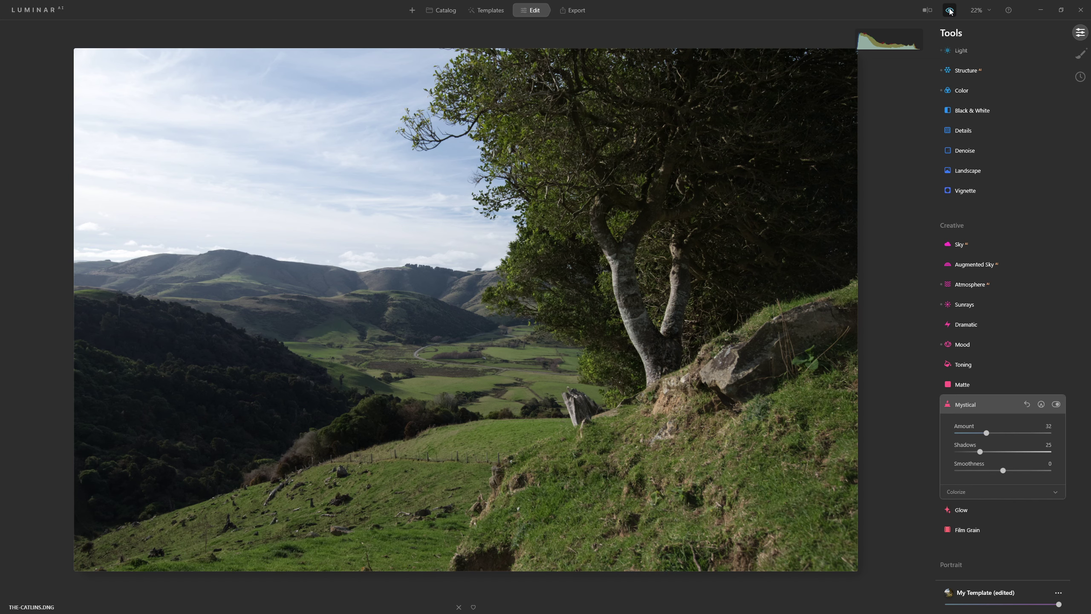
left_click(950, 11)
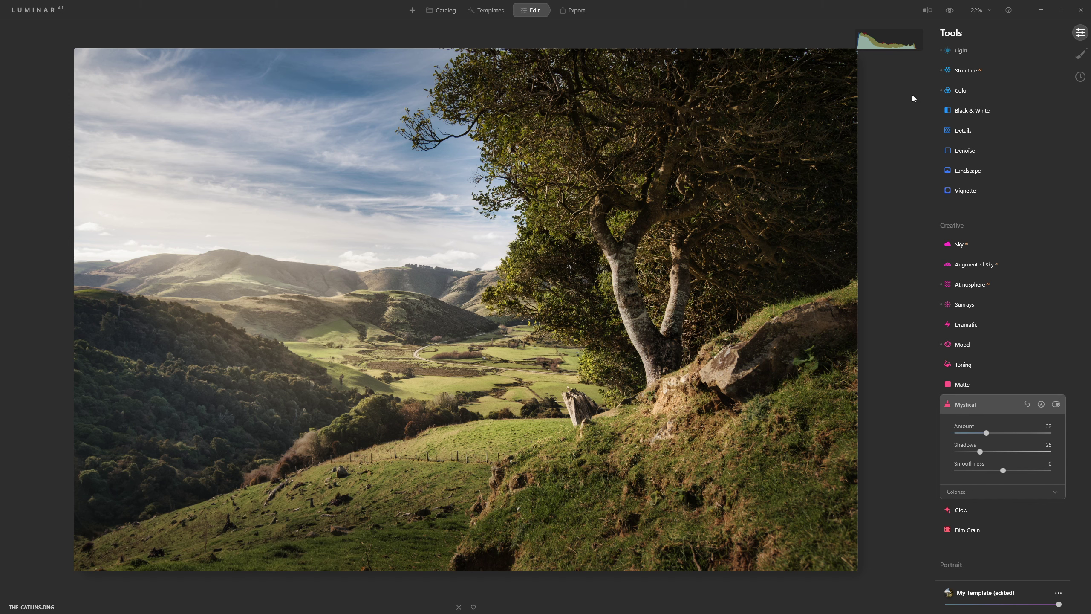
left_click(948, 12)
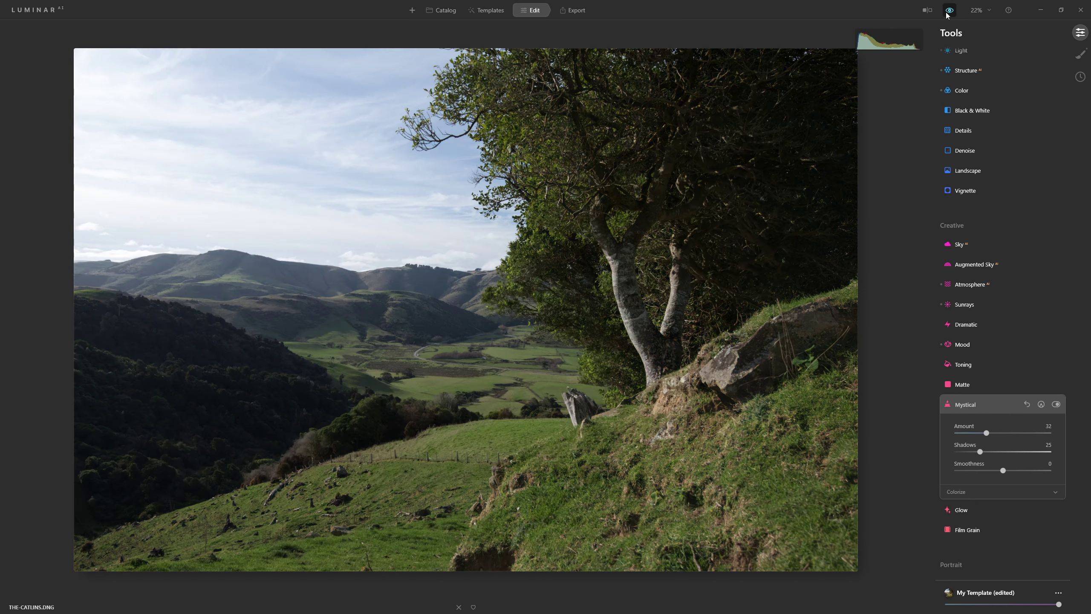
left_click(948, 12)
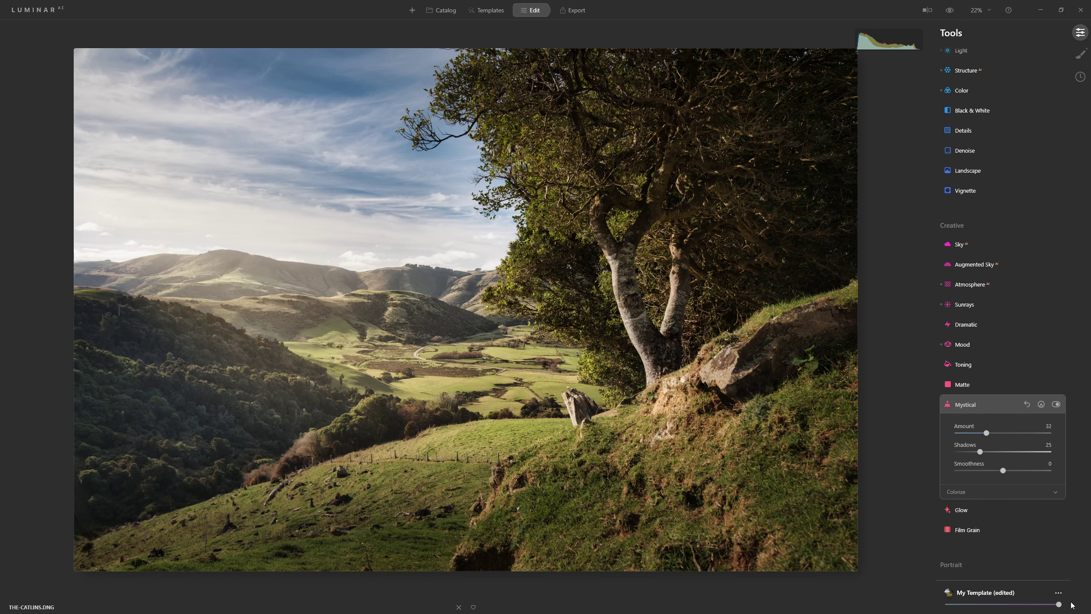
Lower the overall strength of My Template to about two thirds and compare the softened edit with the original
mouse_move(1059, 605)
left_mouse_down()
mouse_move(953, 605)
mouse_move(1058, 605)
left_mouse_up()
left_click_drag(1080, 607, 1023, 605)
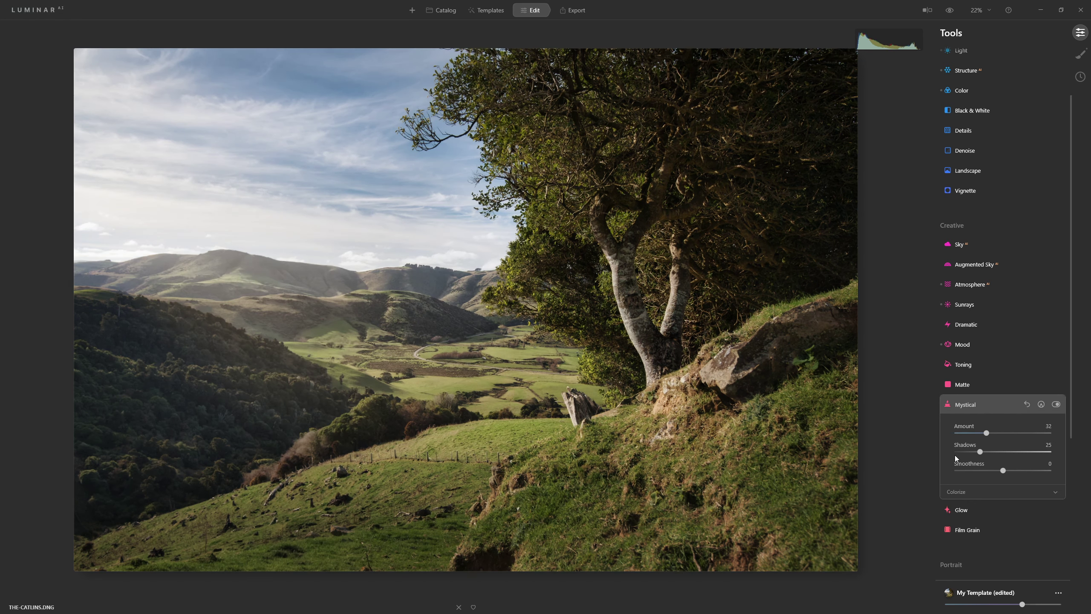
left_click(947, 15)
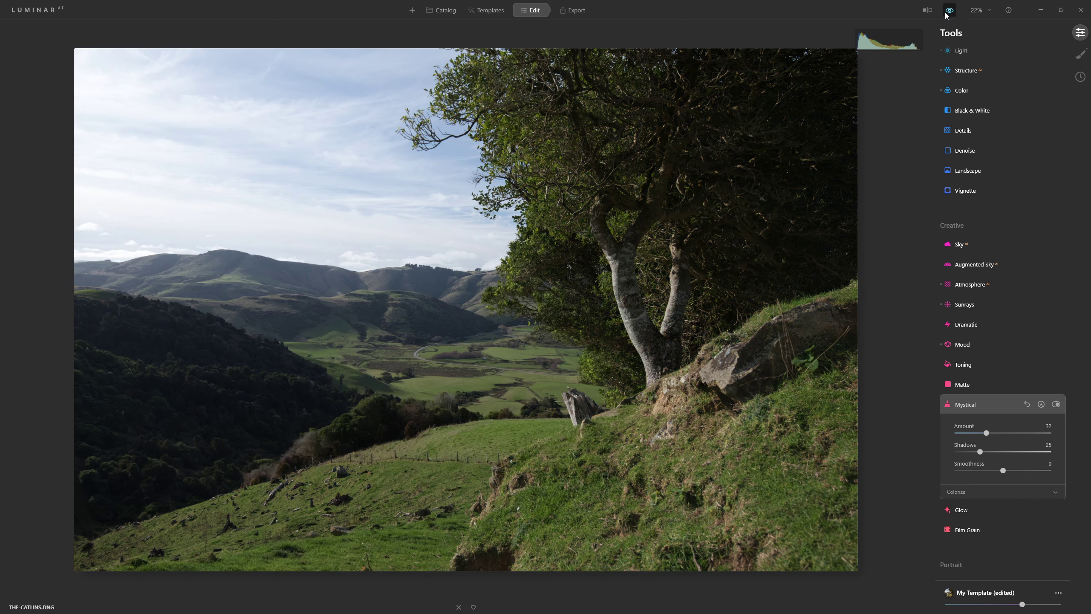
left_click(946, 15)
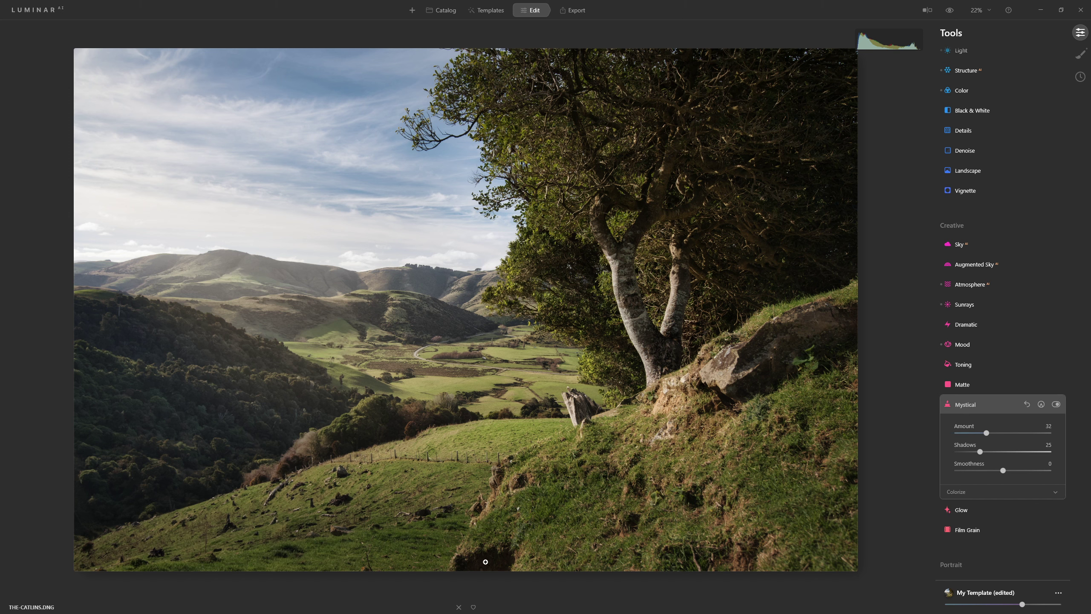
Run the automatic Composition AI crop on the photo with the Original ratio
scroll(939, 175, "up", 2)
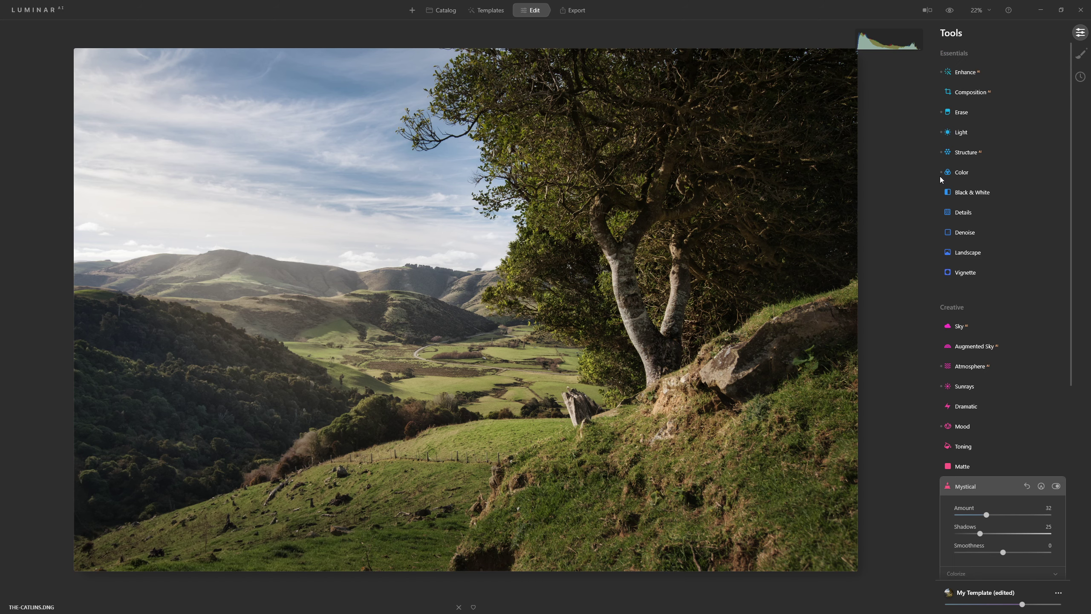
left_click(981, 92)
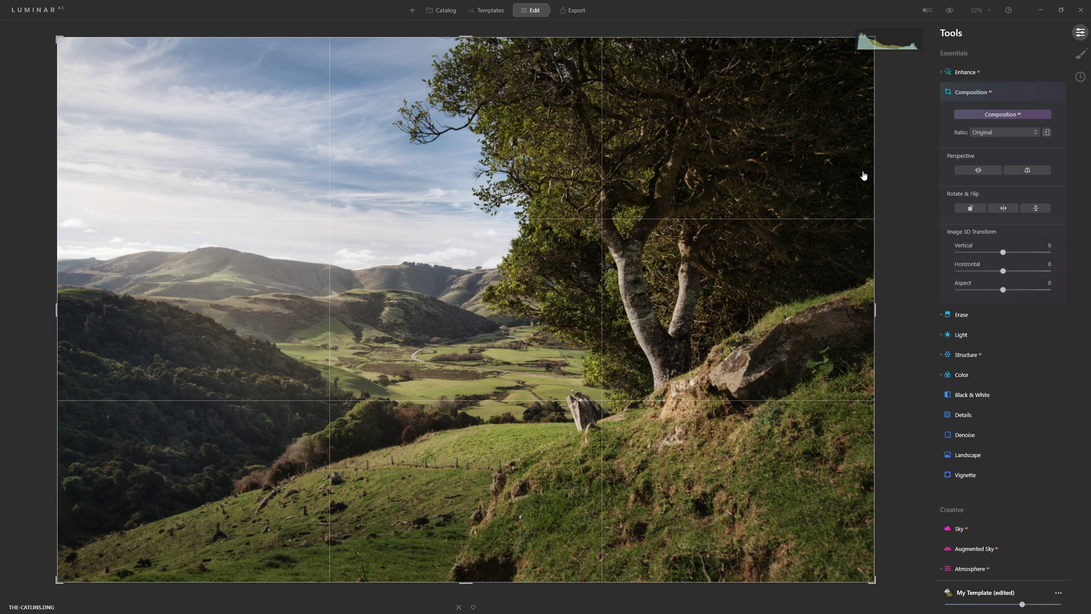
left_click(1003, 114)
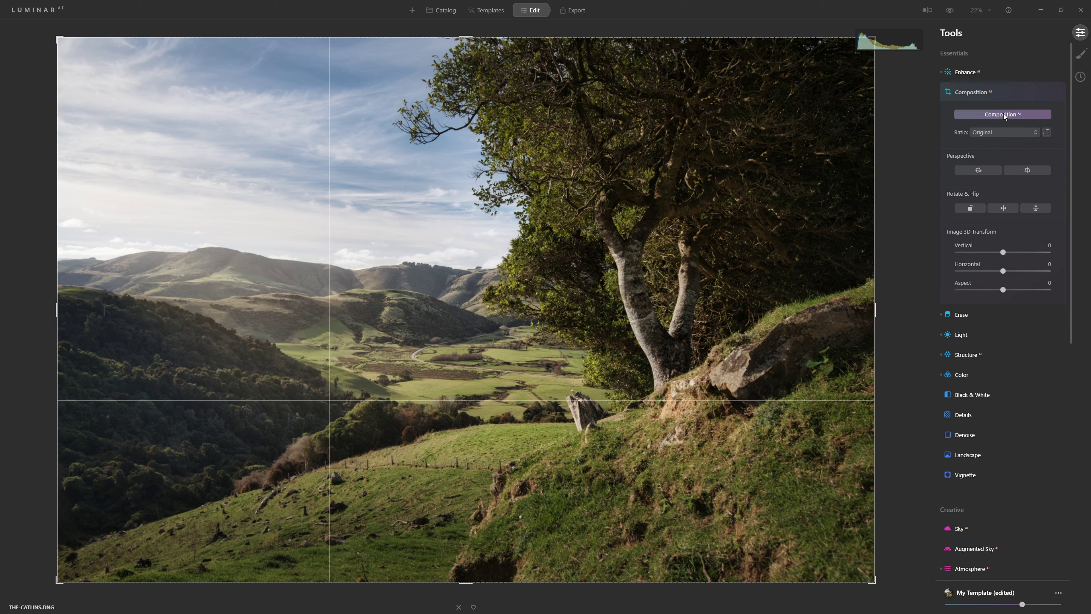